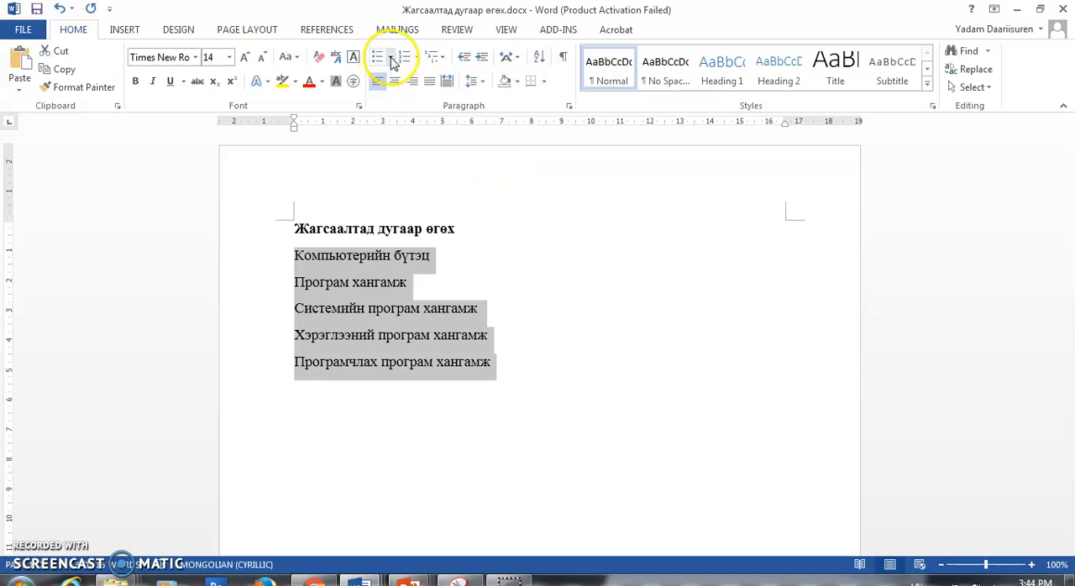
- Apply check mark bullets to the five selected lines below the heading
click(391, 58)
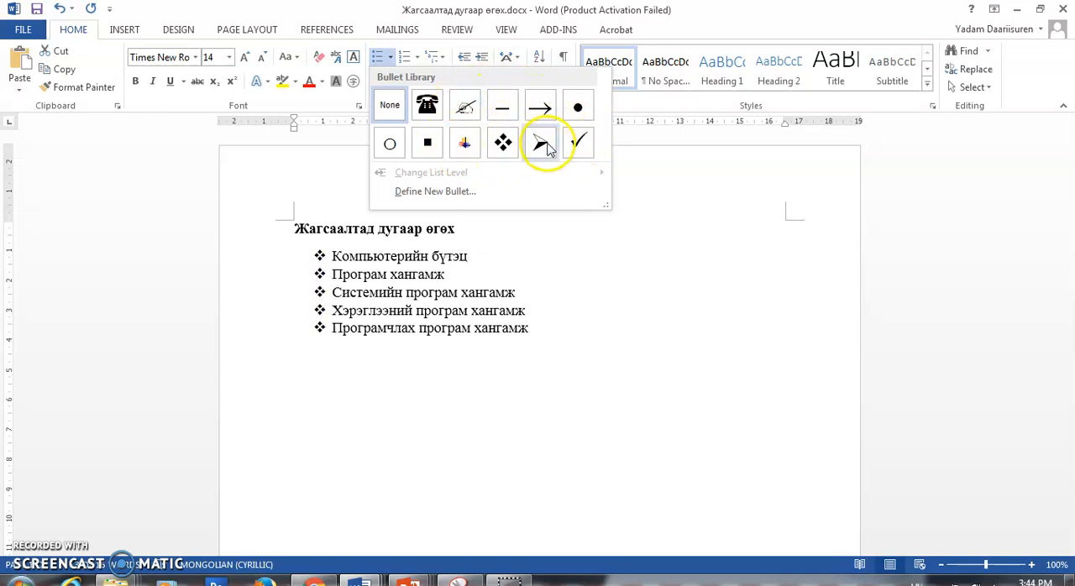
click(578, 145)
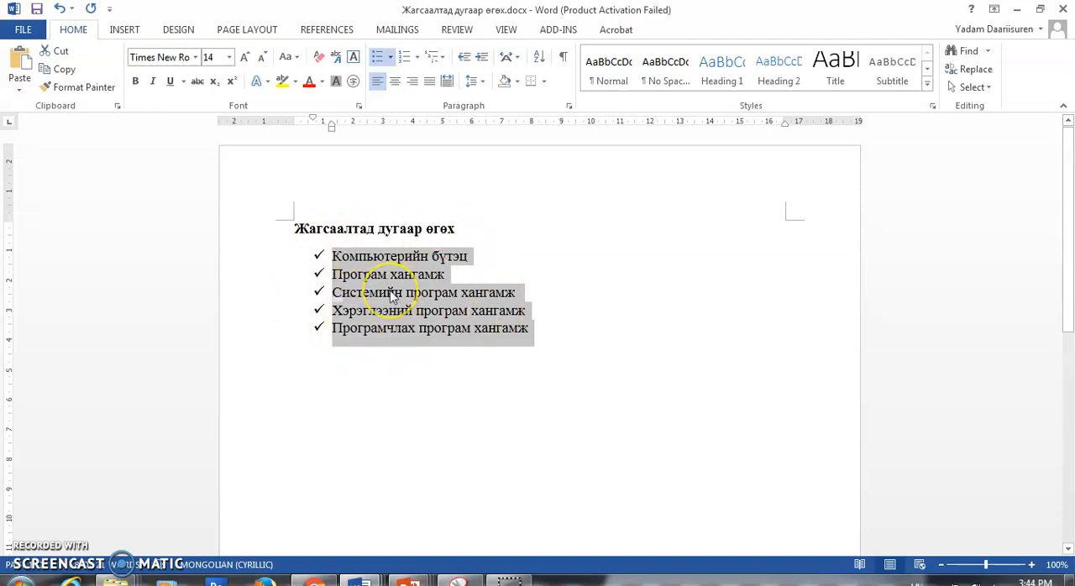
- Start defining a new bullet for the list and open the symbol selection for its character
click(391, 57)
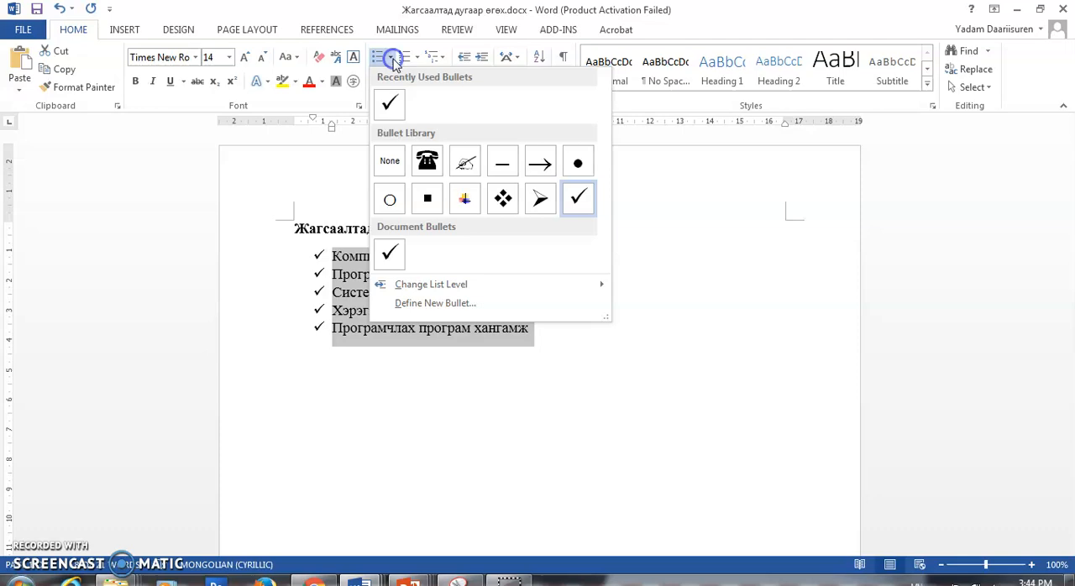
click(456, 307)
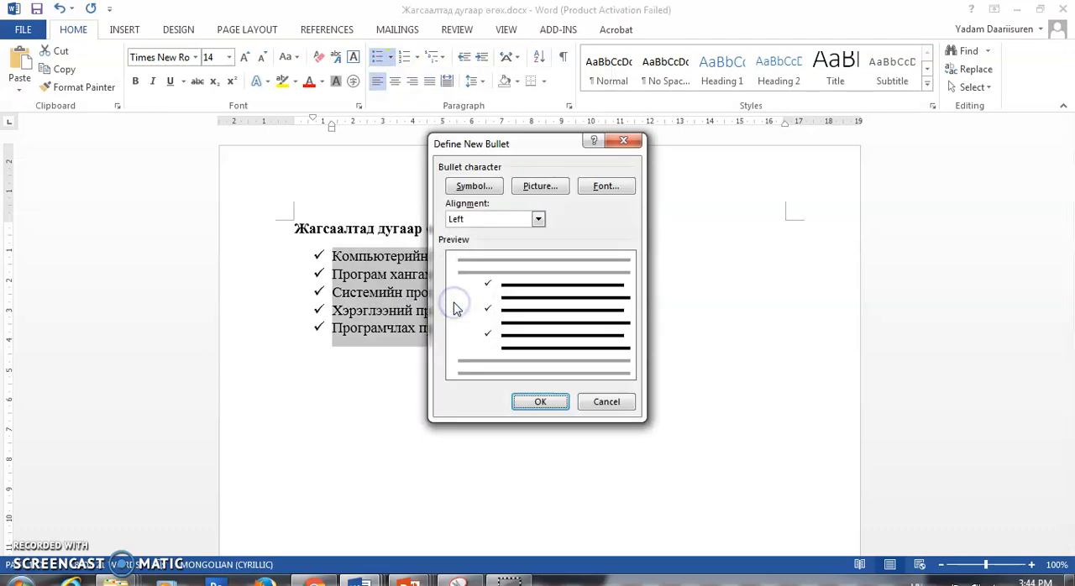
drag(538, 157, 608, 94)
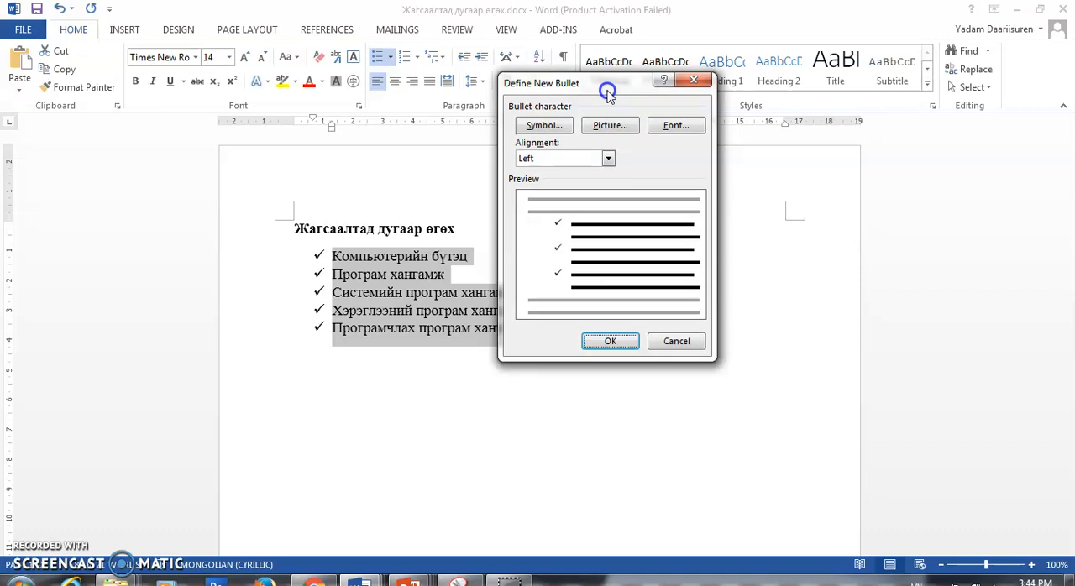
click(544, 126)
drag(372, 161, 739, 81)
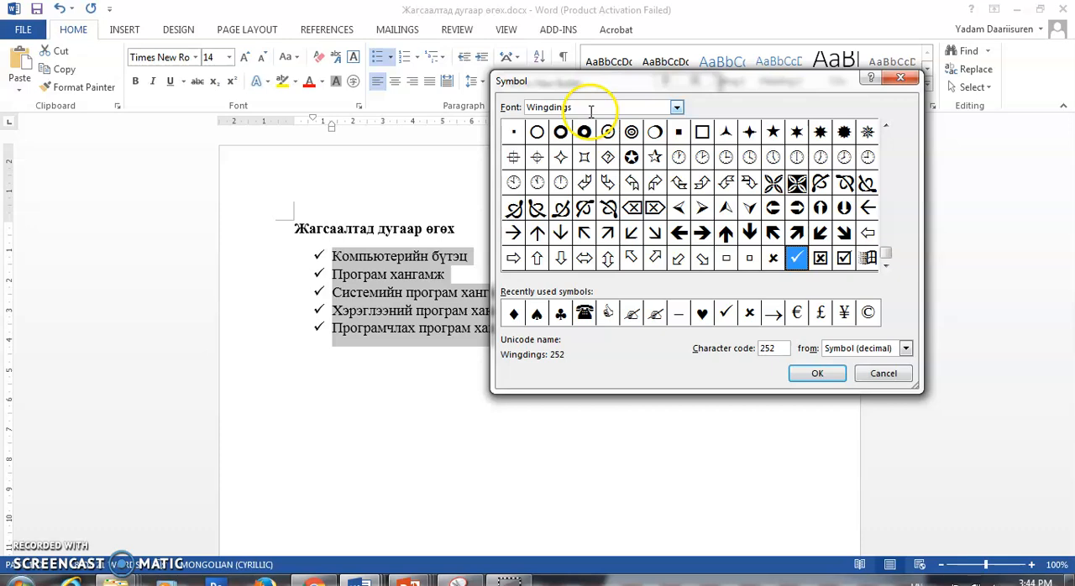
- Browse the characters of the Symbol font, and switch the symbol font back to Wingdings
click(677, 107)
drag(680, 171, 676, 166)
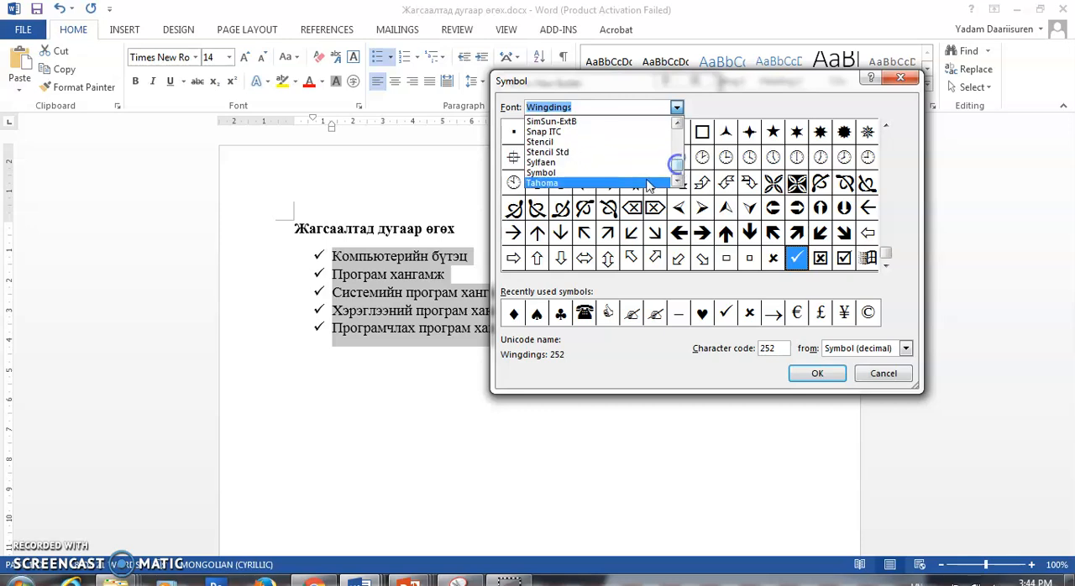
click(595, 173)
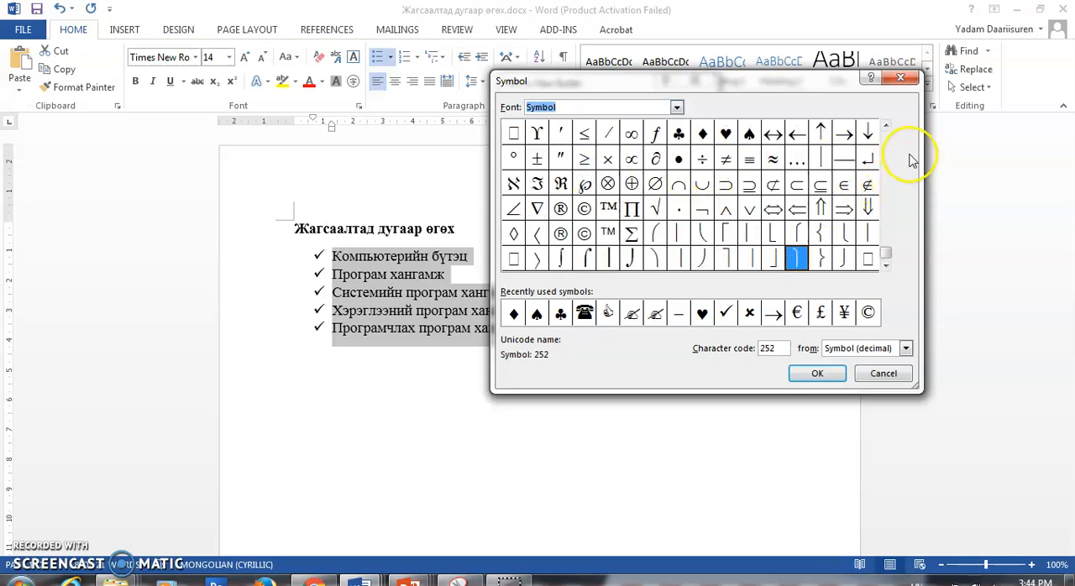
drag(885, 234, 889, 220)
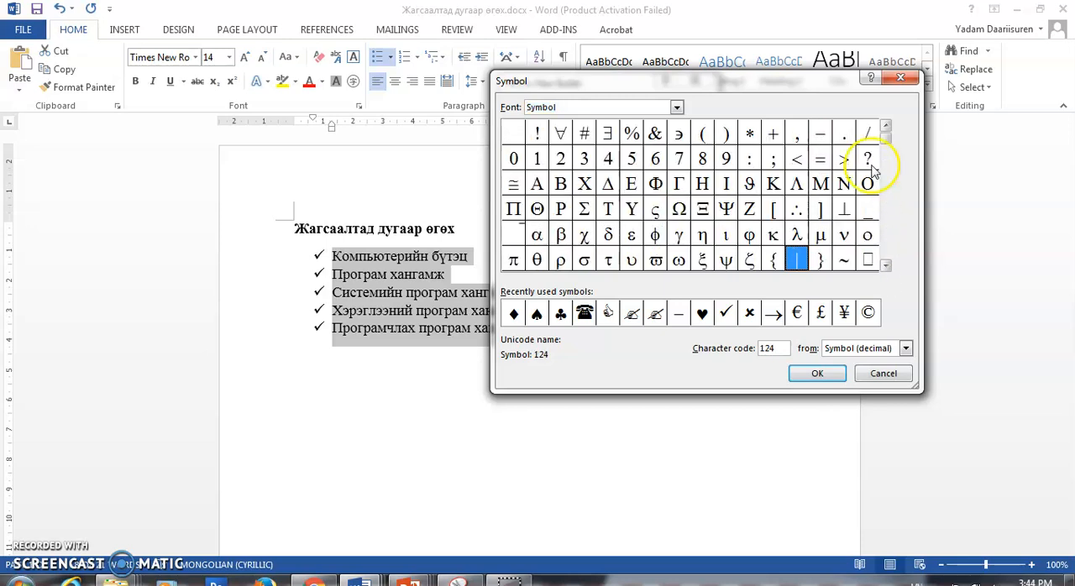
click(885, 252)
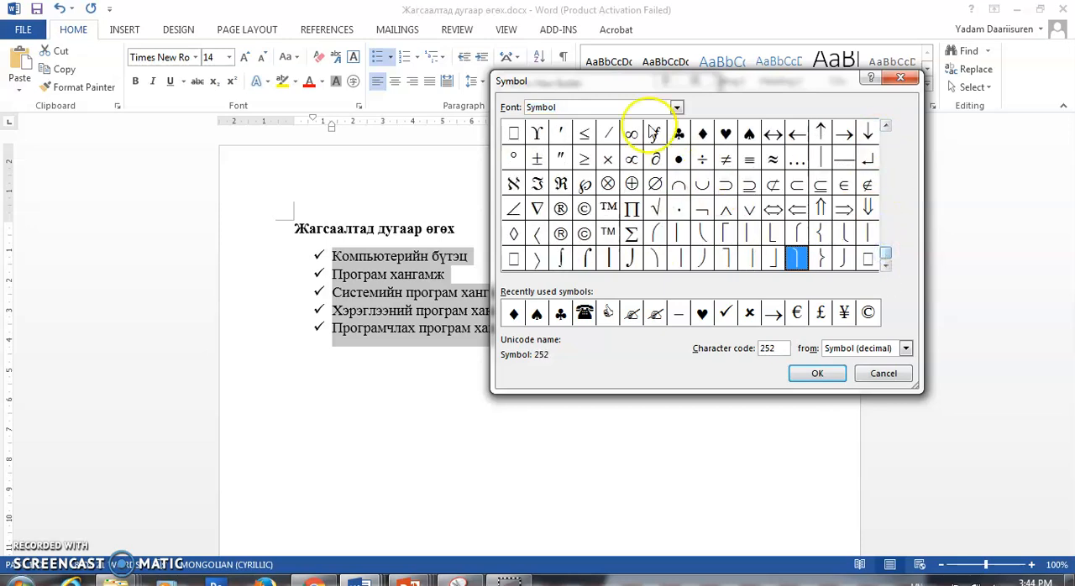
click(676, 107)
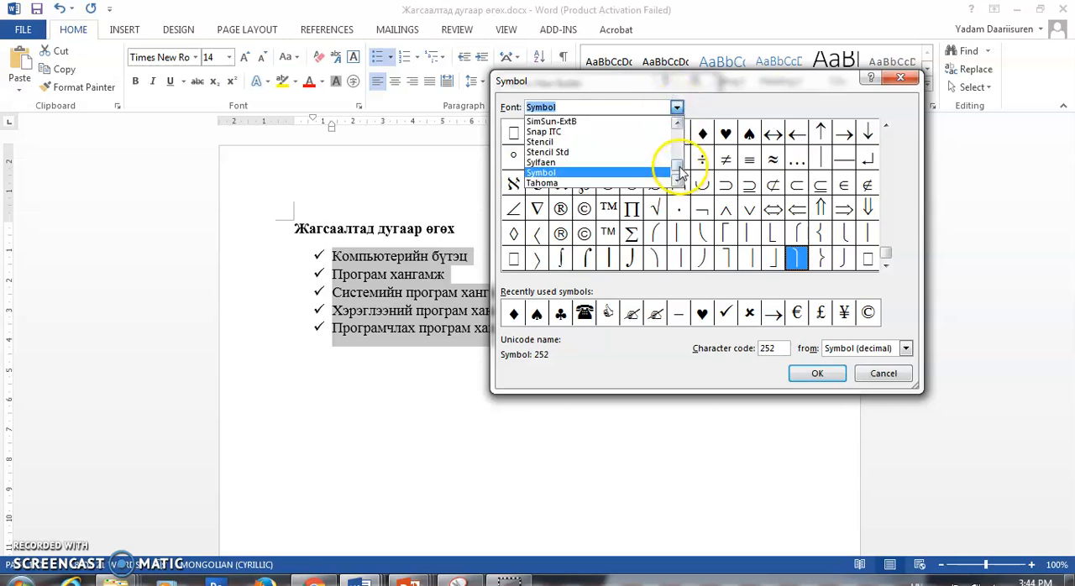
drag(681, 172, 677, 182)
click(571, 156)
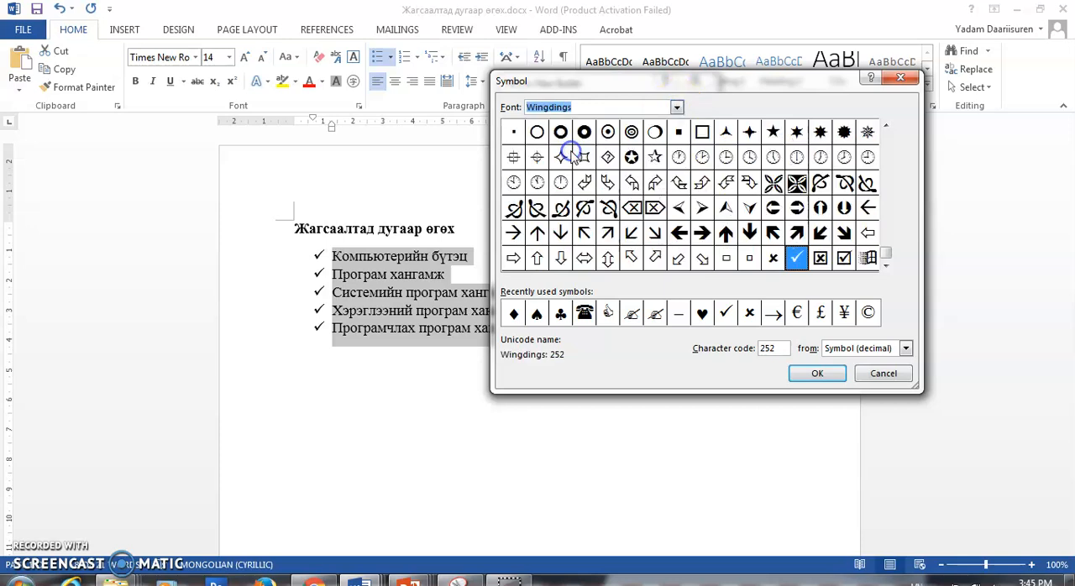
- Choose the Wingdings computer symbol as the new bullet character
click(885, 123)
click(886, 124)
click(886, 123)
click(886, 123)
click(886, 123)
click(886, 125)
click(886, 126)
click(885, 125)
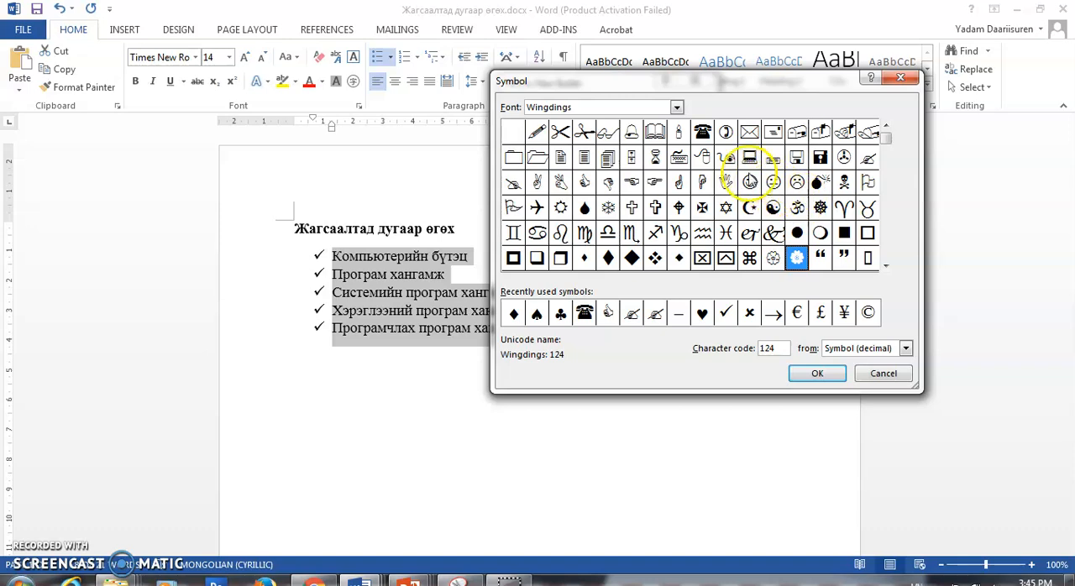
click(756, 161)
click(819, 376)
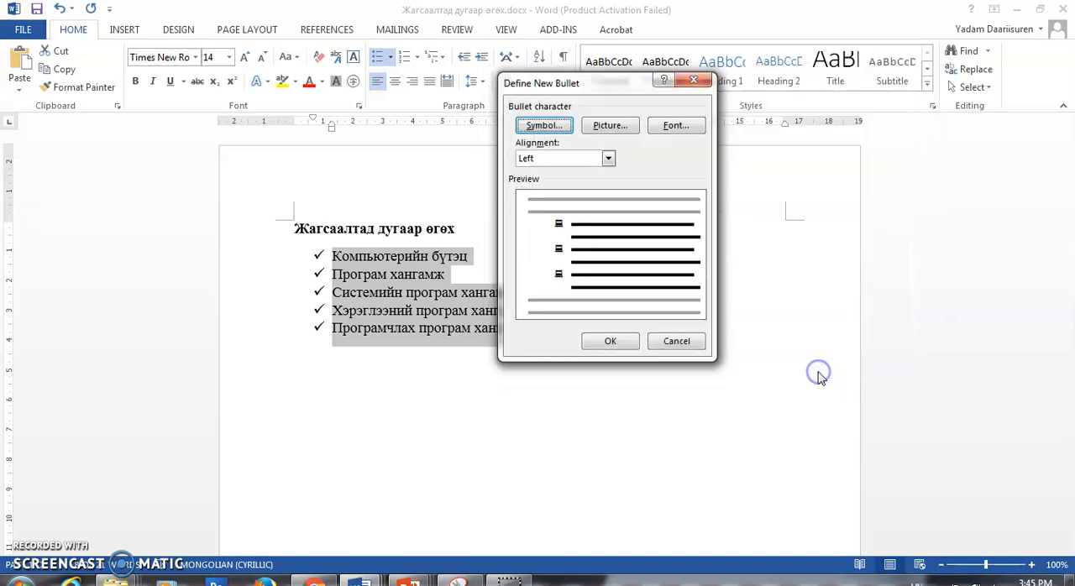
- Try Right alignment for the bullet, return it to Left, and apply the computer bullet to the list
click(608, 159)
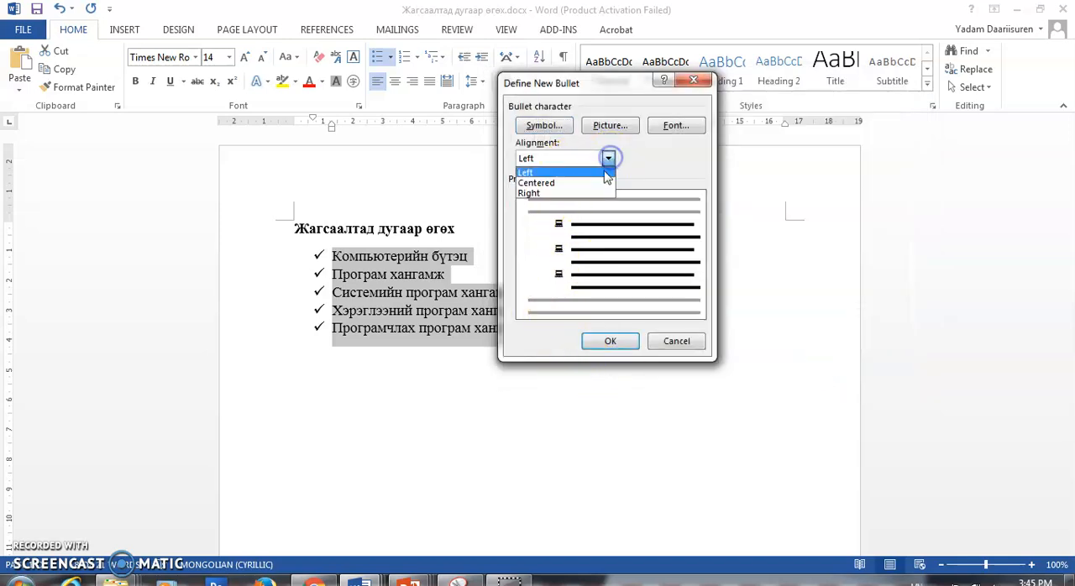
click(594, 193)
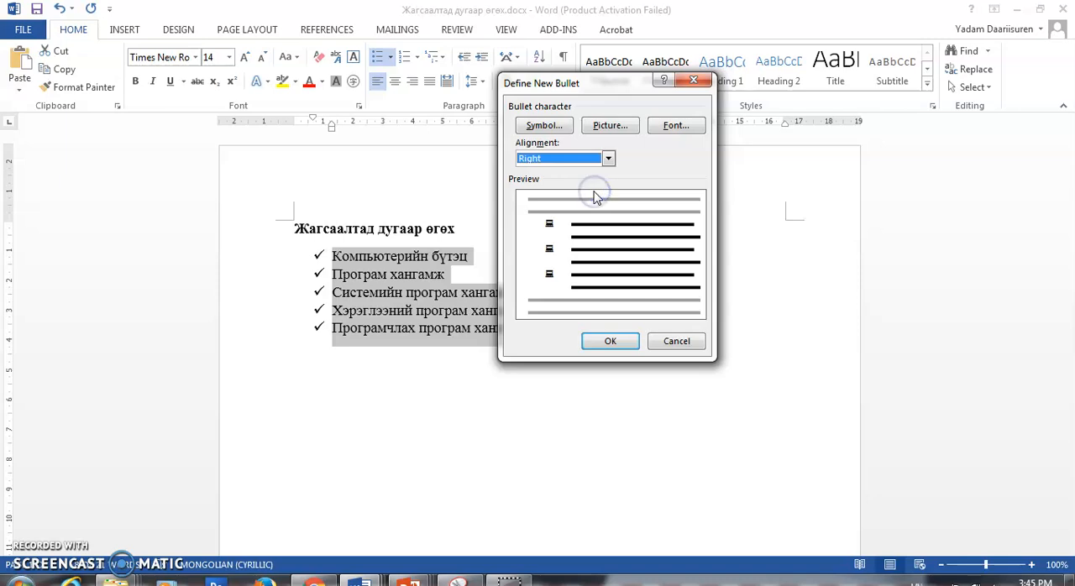
click(608, 159)
click(585, 172)
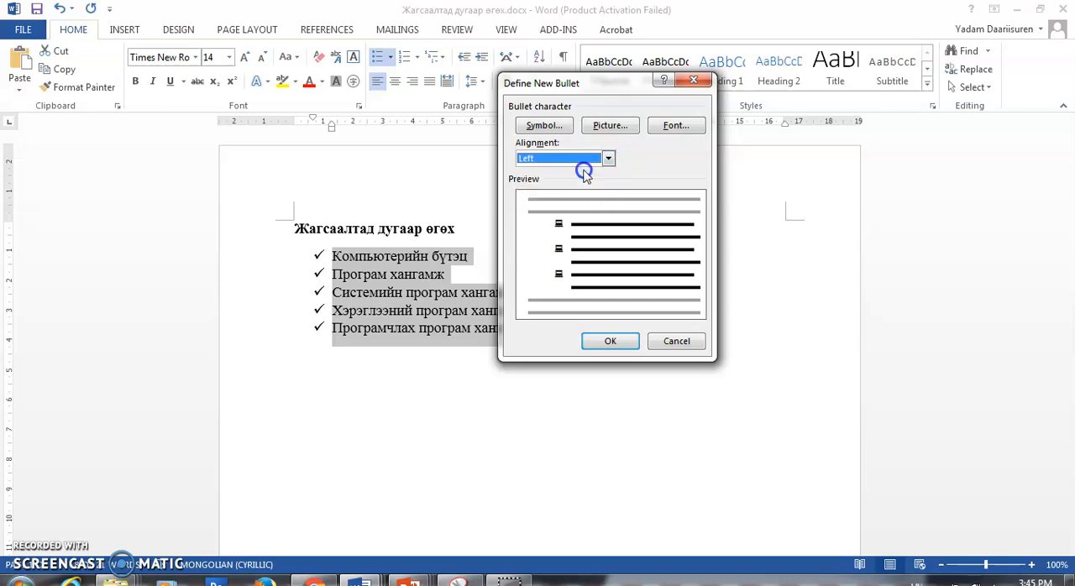
click(610, 342)
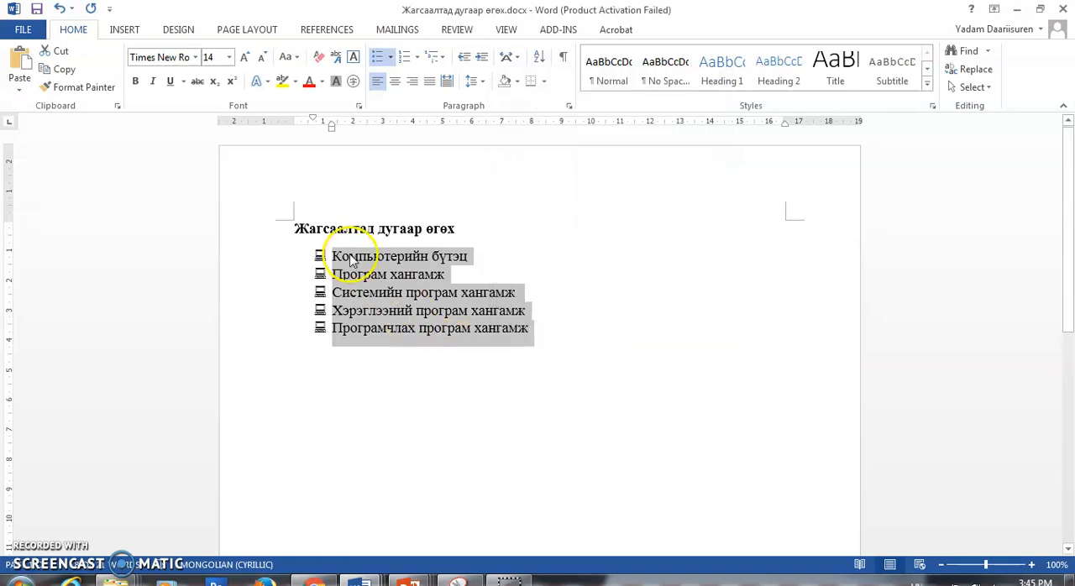
- Enlarge the selected list text to font size 26
click(245, 57)
click(245, 58)
click(244, 57)
click(244, 57)
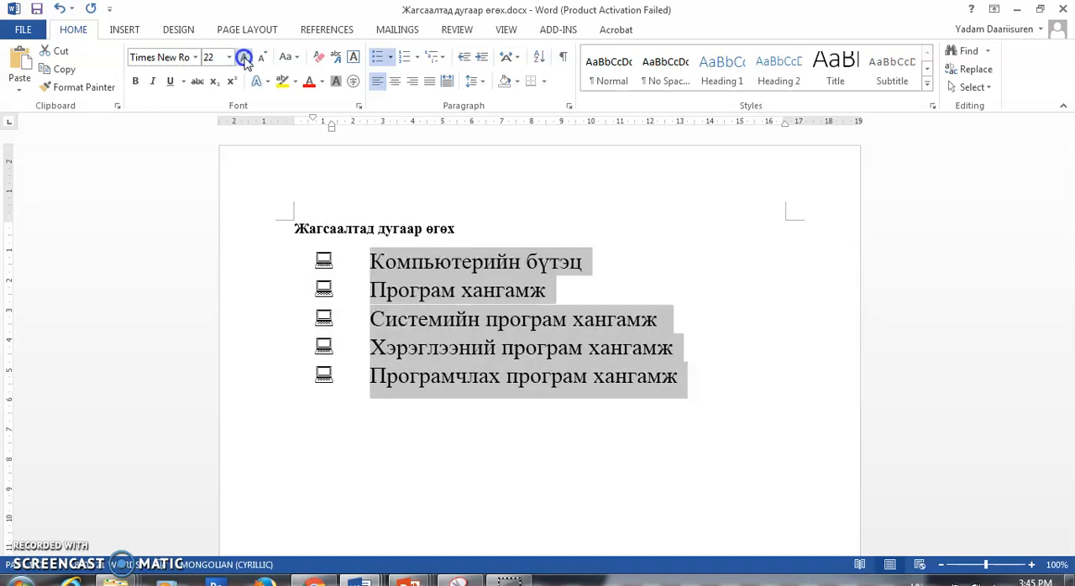
click(244, 57)
click(244, 57)
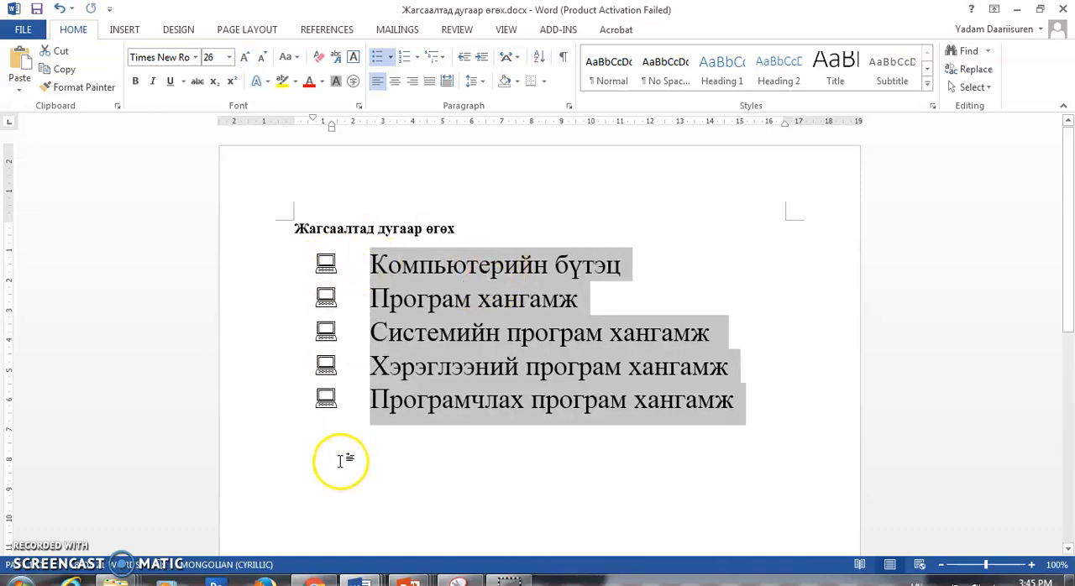
- Start defining a picture bullet from a file and open the Sample Pictures folder
click(390, 59)
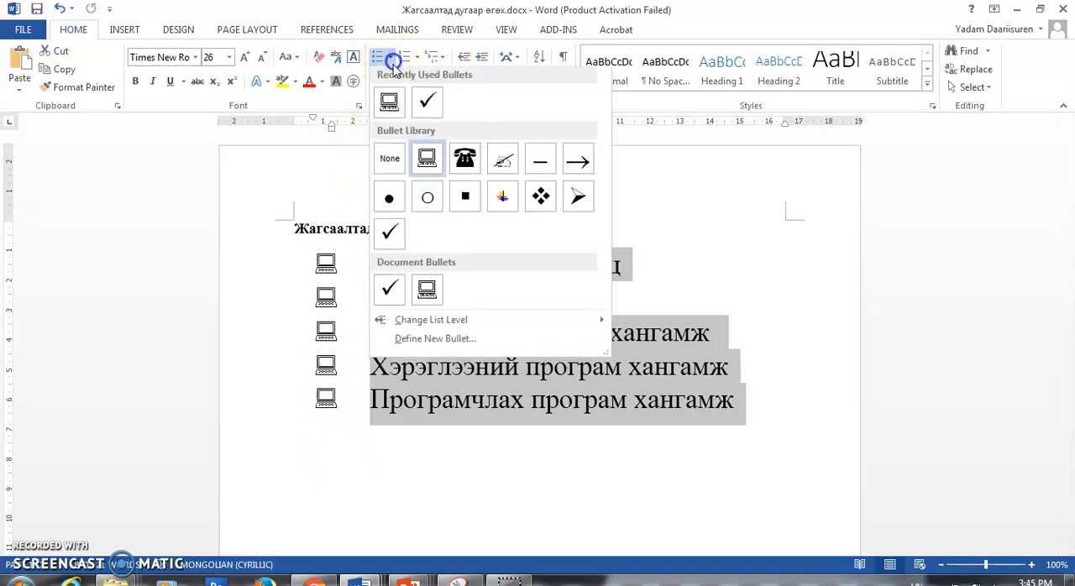
click(434, 343)
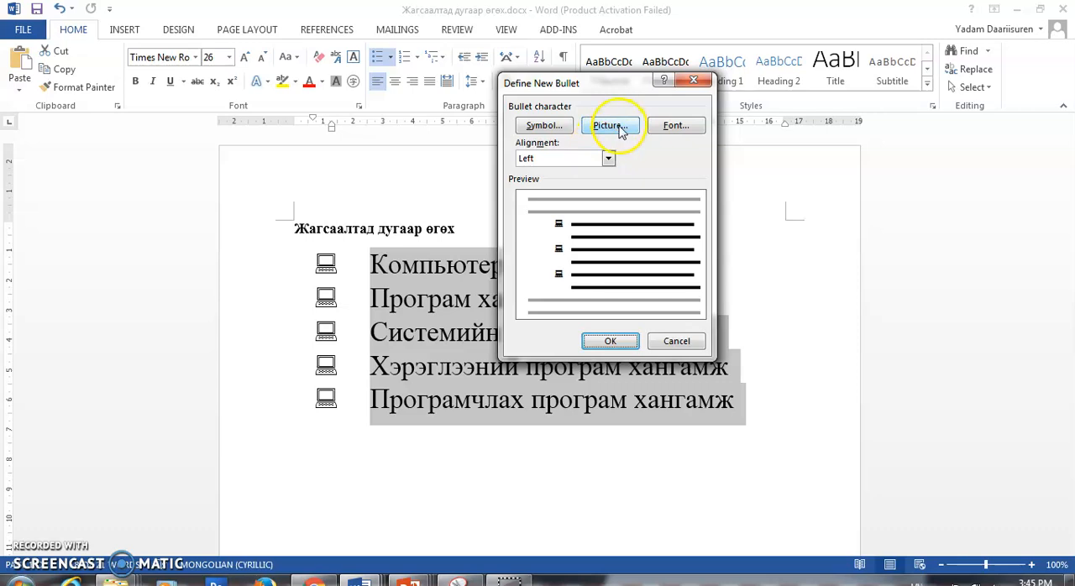
click(619, 128)
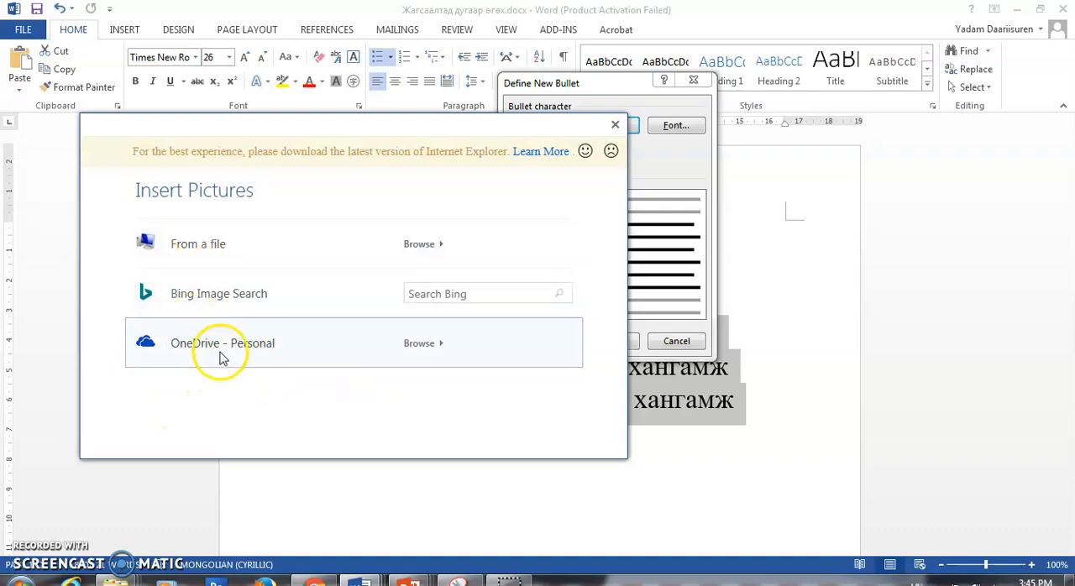
click(195, 246)
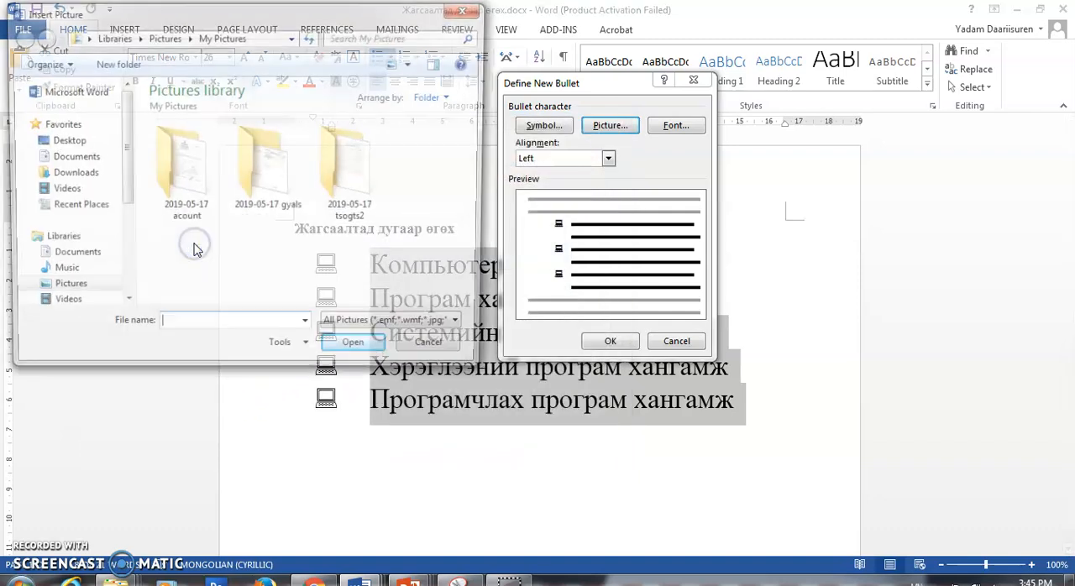
click(63, 290)
double_click(443, 185)
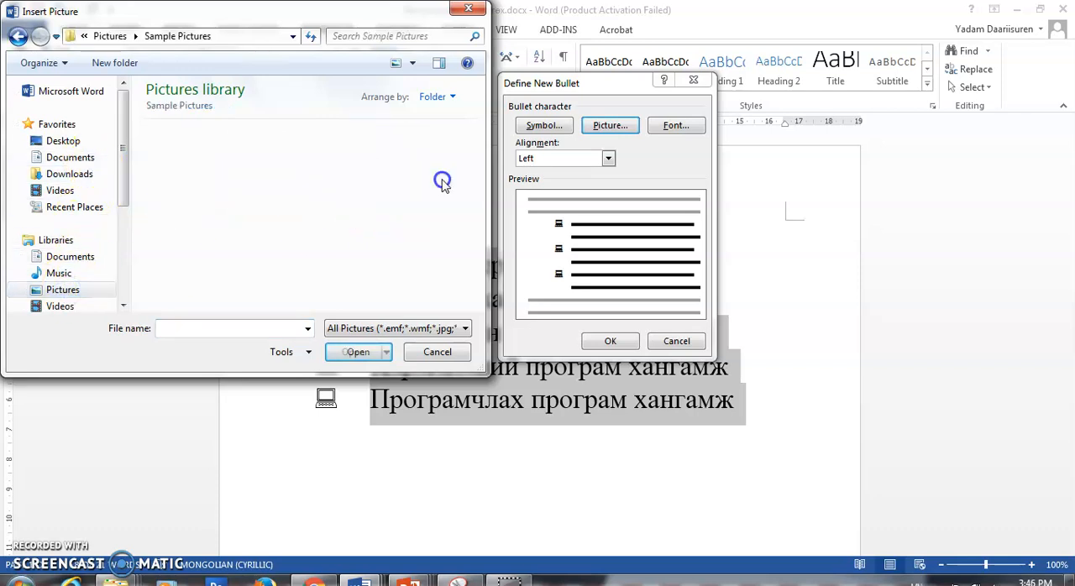
- Insert Penguins.jpg as the bullet picture and apply it to the list
drag(478, 176, 479, 222)
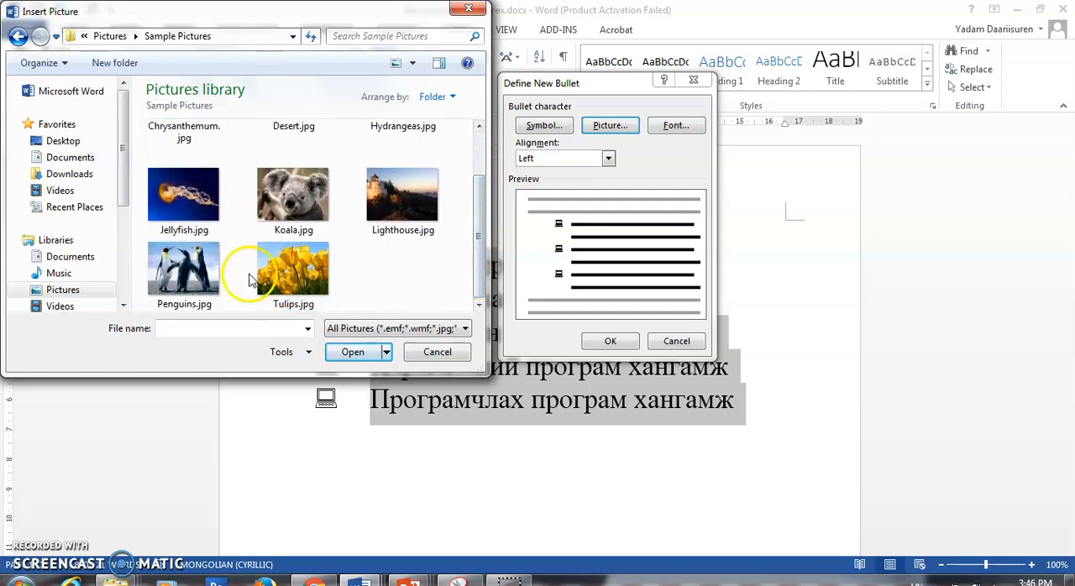
click(174, 267)
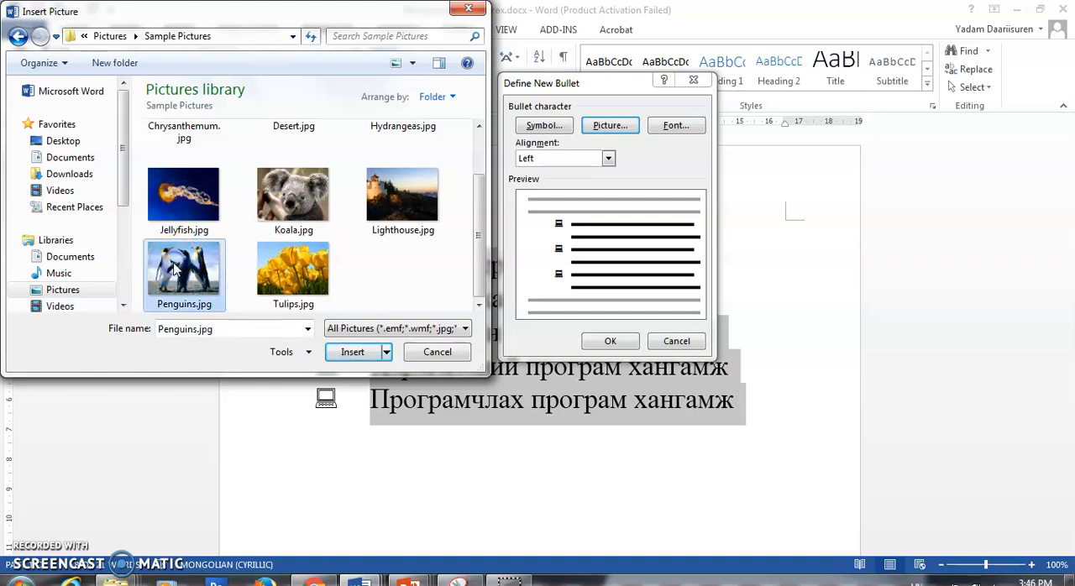
click(340, 355)
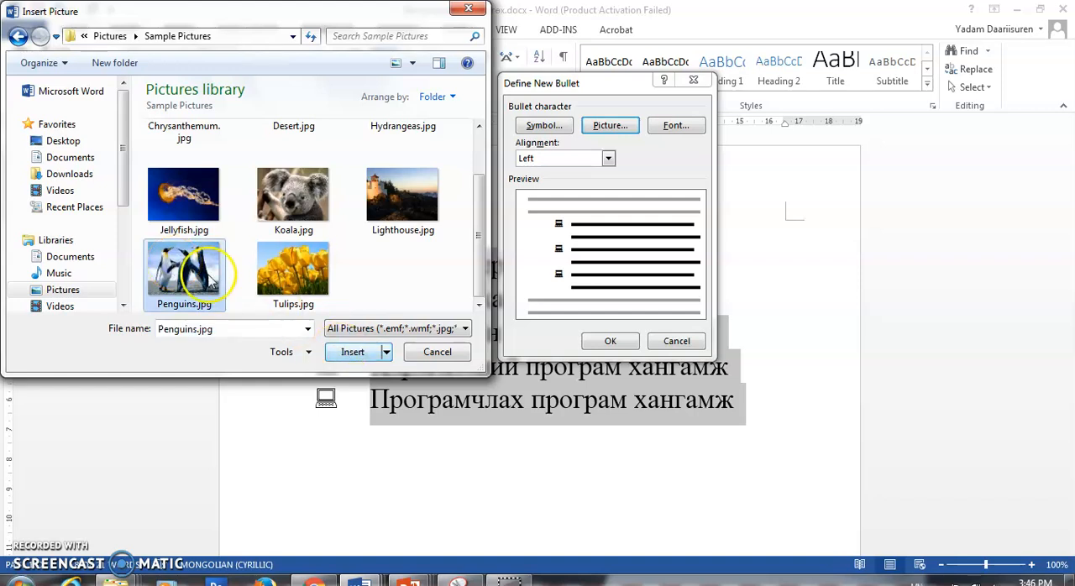
click(346, 353)
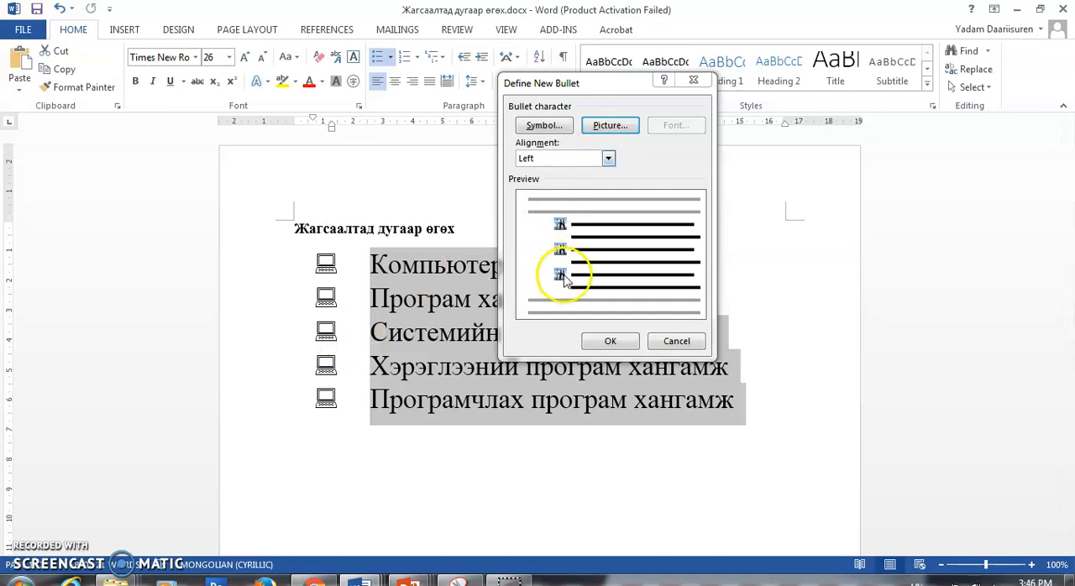
click(612, 341)
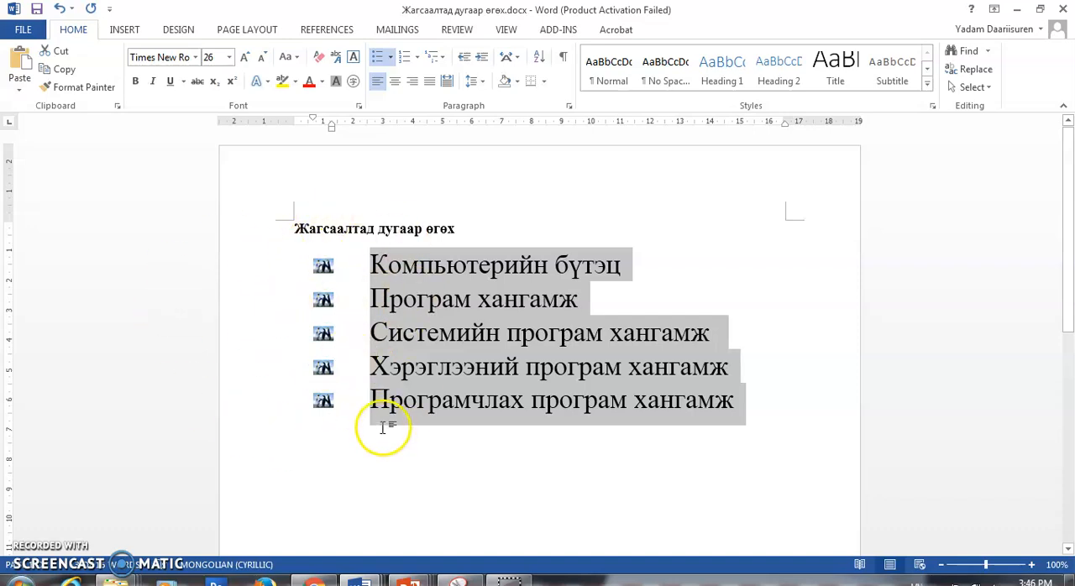
- Remove the picture bullets from the list by setting the bullet style to None
click(391, 58)
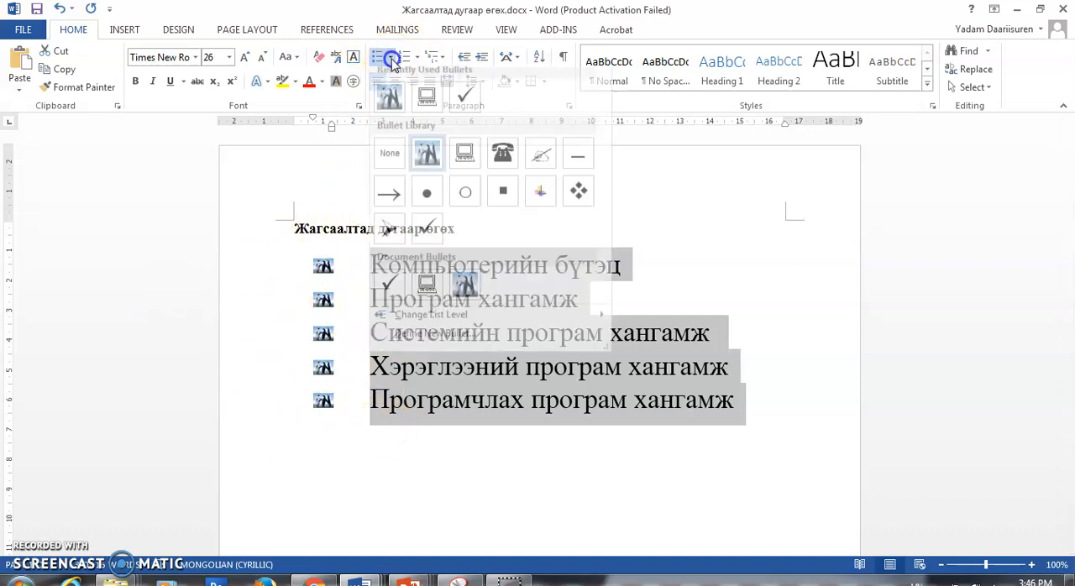
click(350, 352)
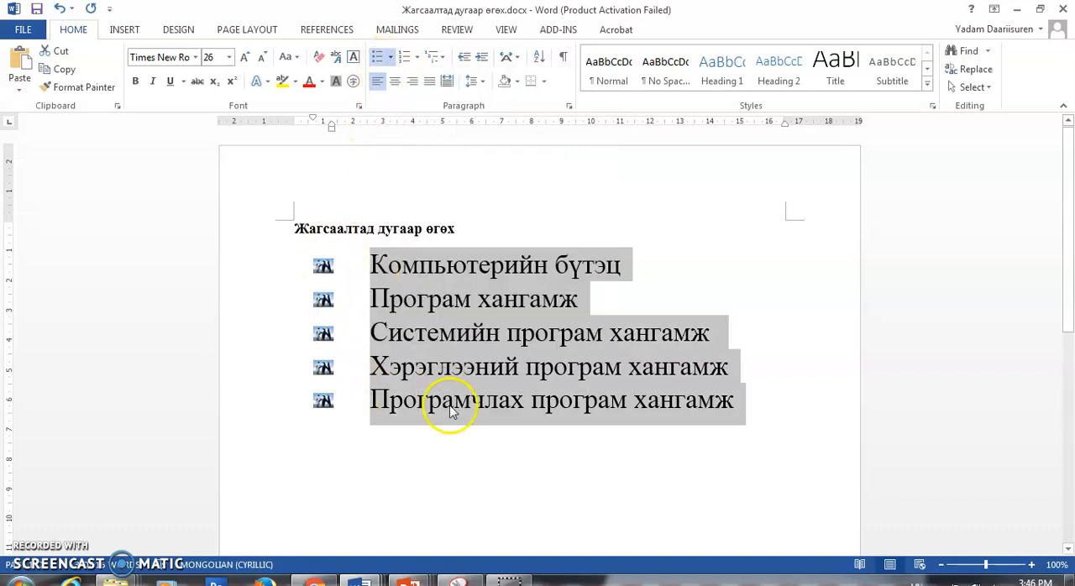
click(392, 58)
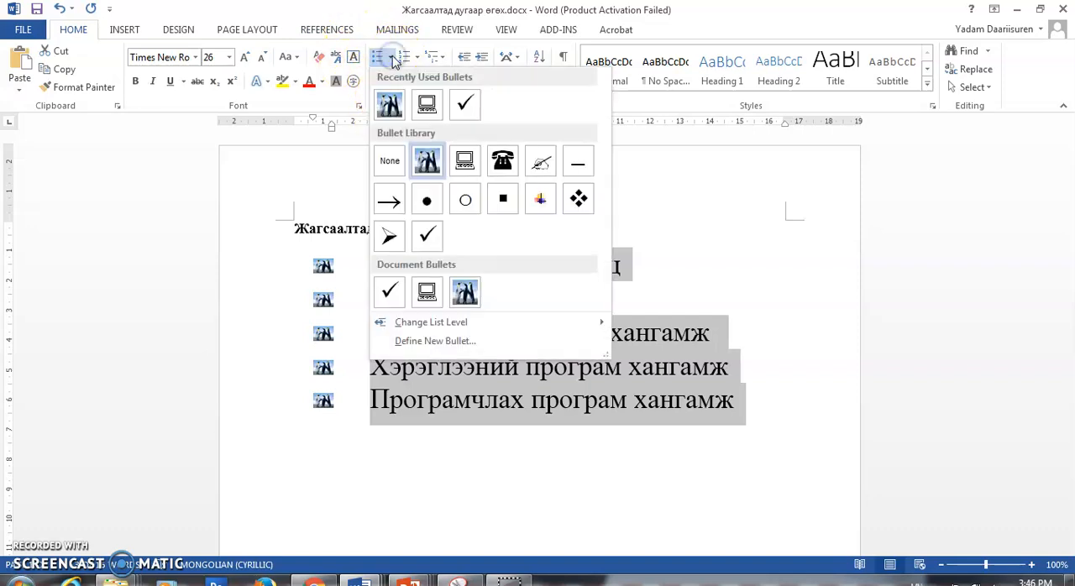
click(390, 164)
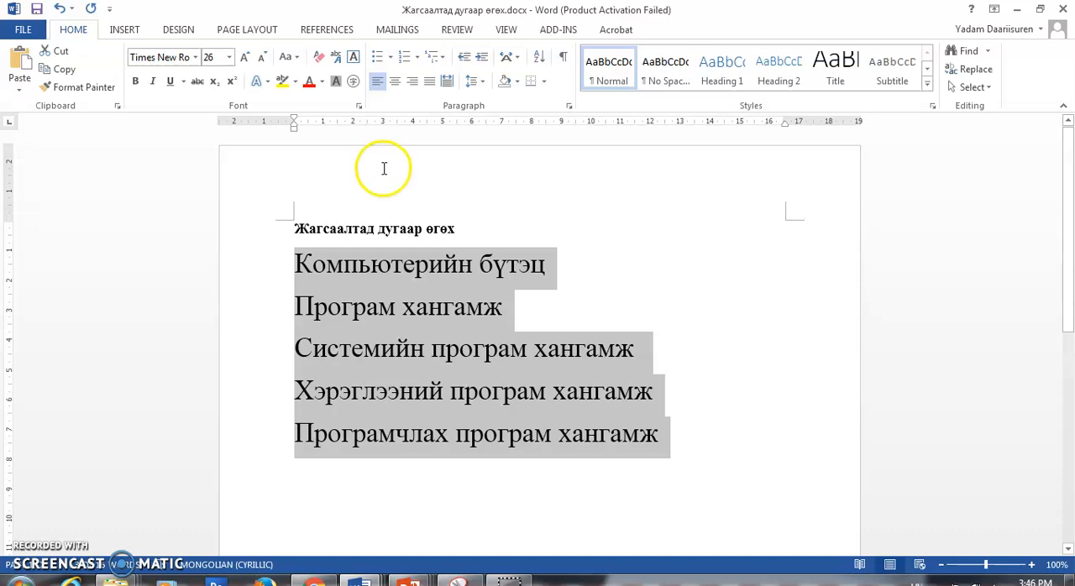
- Number the five-line list in the 1. 2. 3. format and restart its numbering at 6 from the second item
click(416, 56)
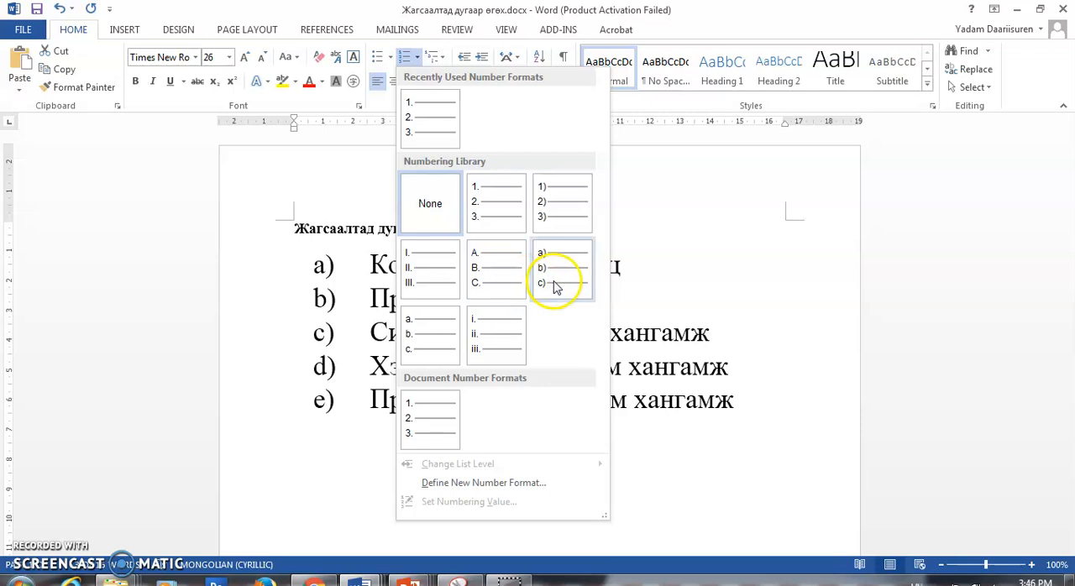
click(496, 220)
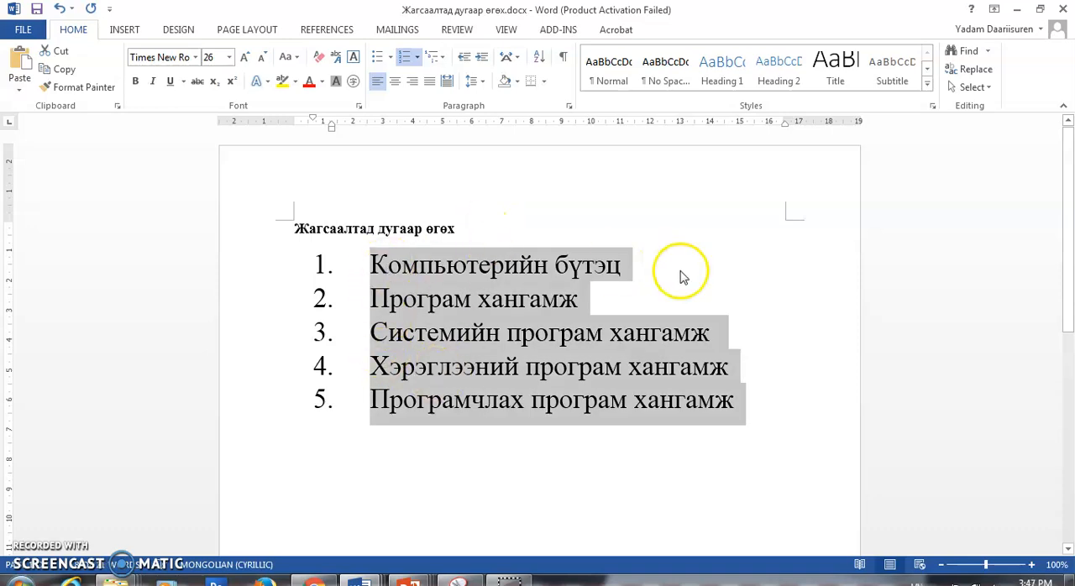
click(363, 299)
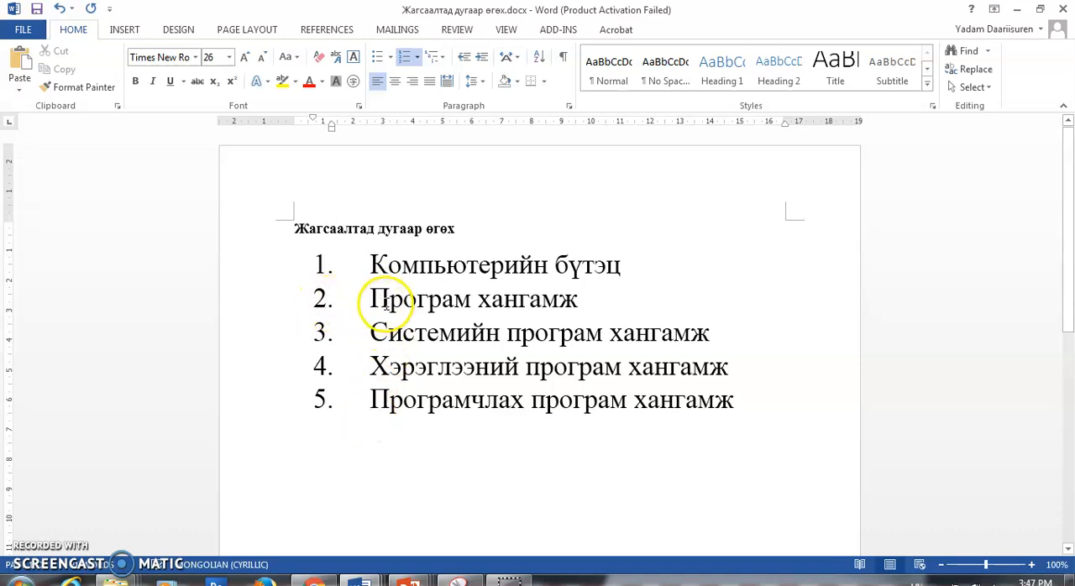
click(419, 59)
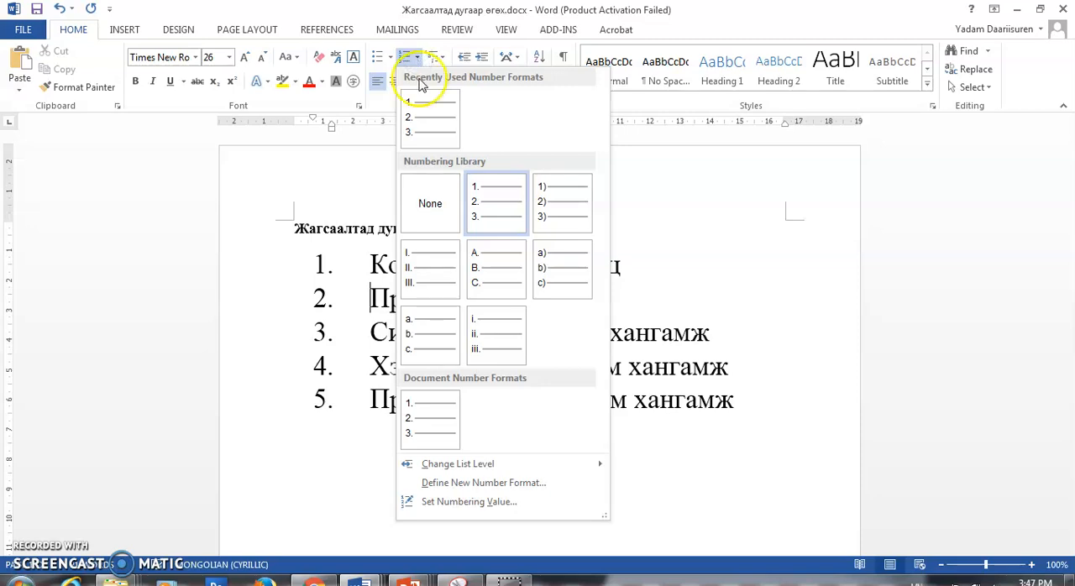
click(493, 502)
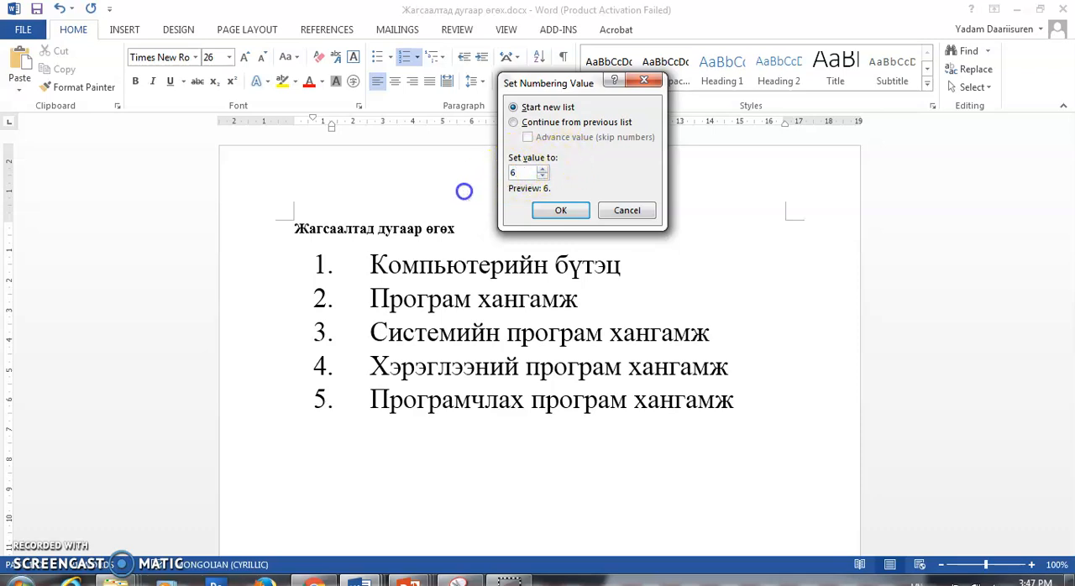
click(582, 209)
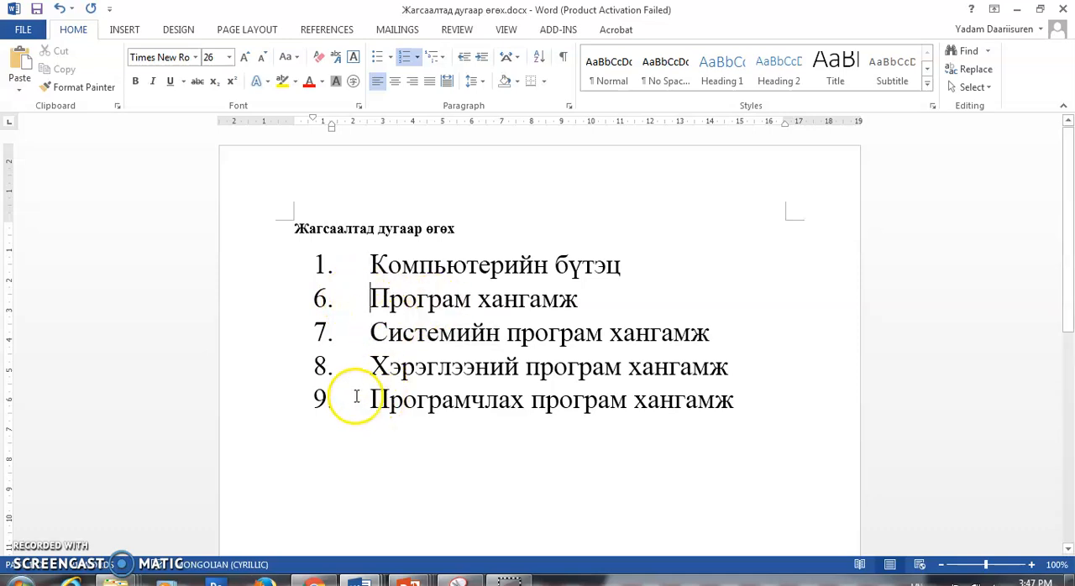
- Set the numbering value of the first list item, Компьютерийн бүтэц, to 10 as a new list
click(371, 299)
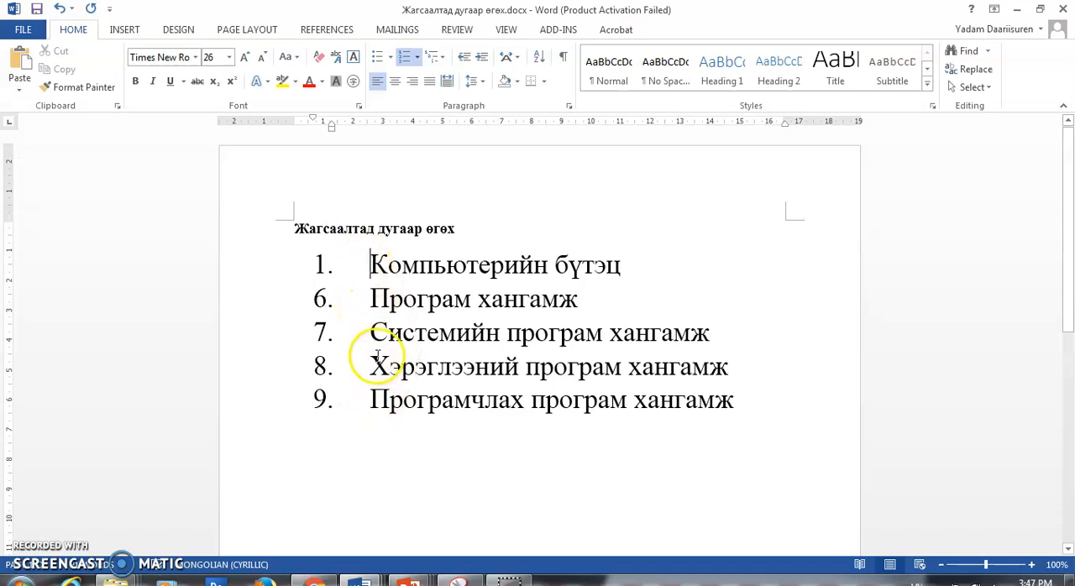
click(370, 264)
click(418, 56)
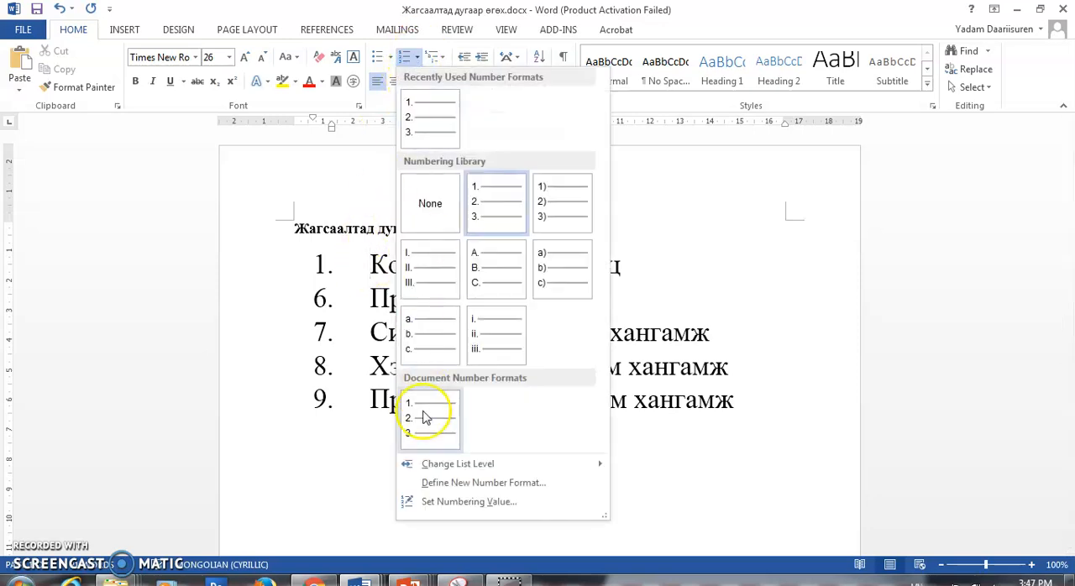
click(446, 504)
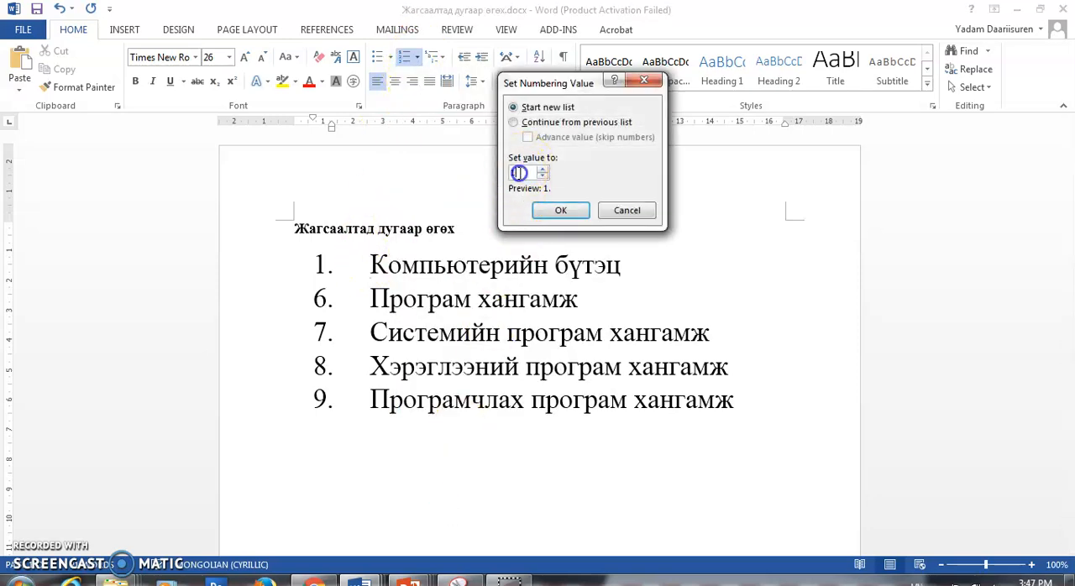
click(560, 211)
mouse_move(508, 579)
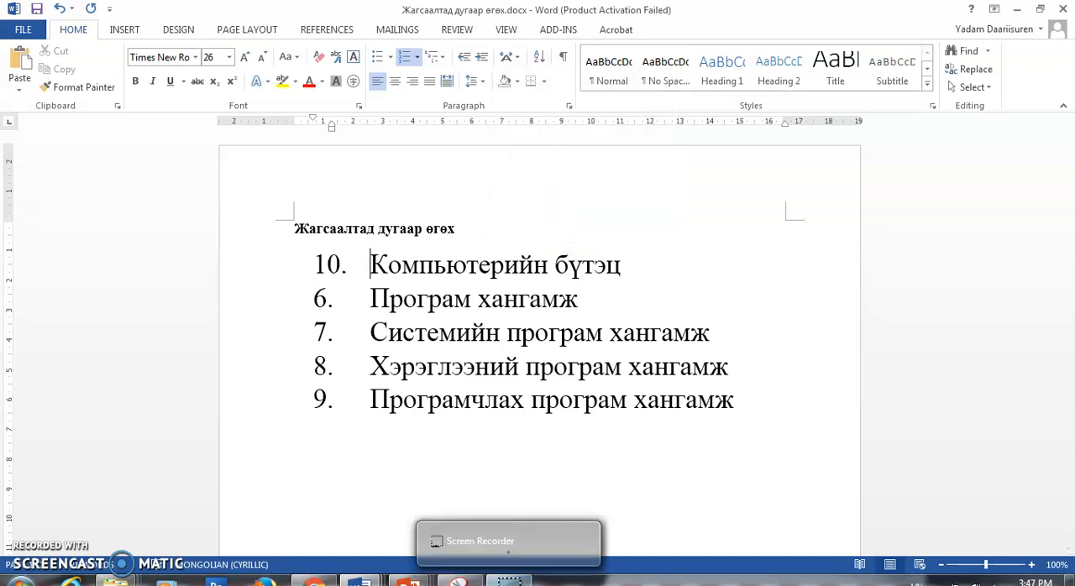
- Remove the numbering from all five list lines by setting the number format to None
drag(368, 266, 765, 398)
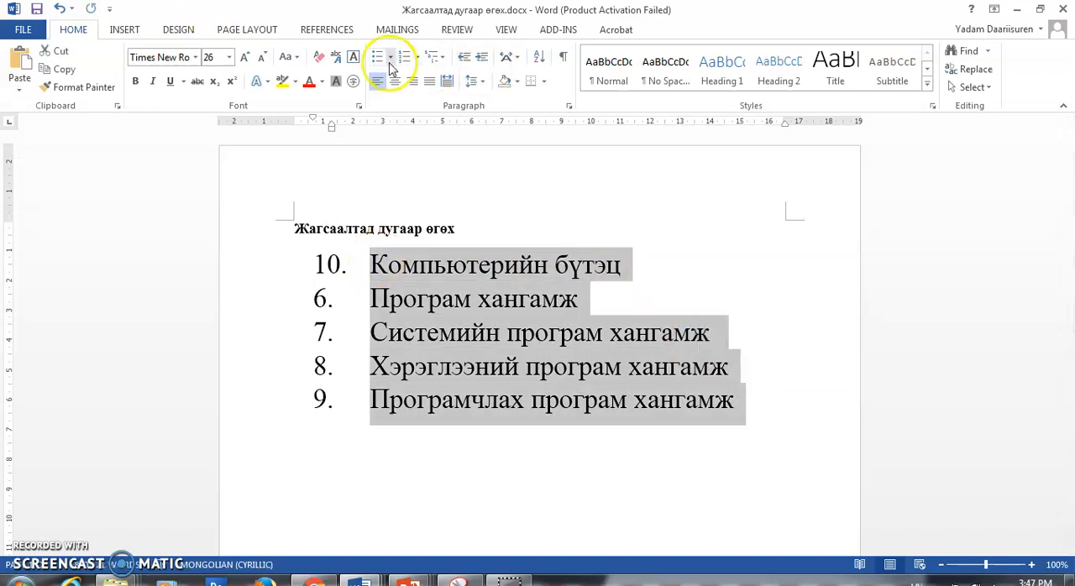
click(418, 58)
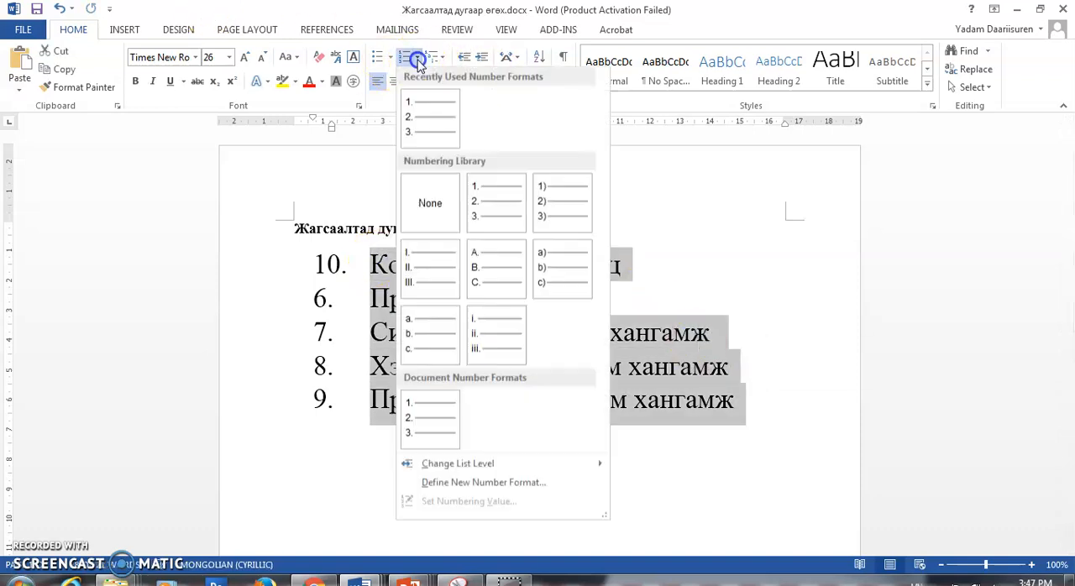
click(430, 207)
- Remove the leftover indent from the second to fifth lines so they align with the first line
click(313, 308)
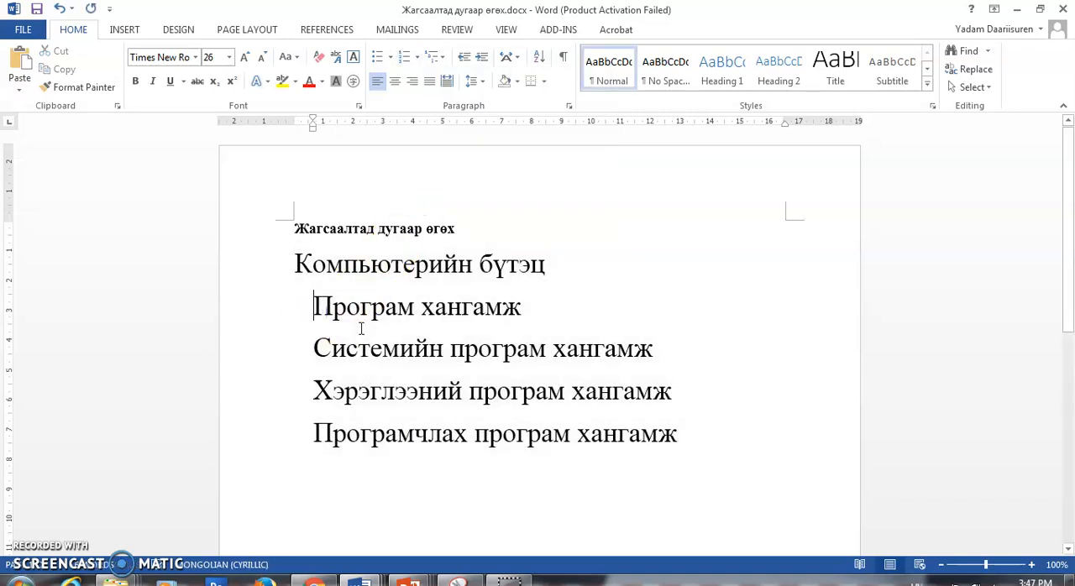
key(BackSpace)
key(BackSpace)
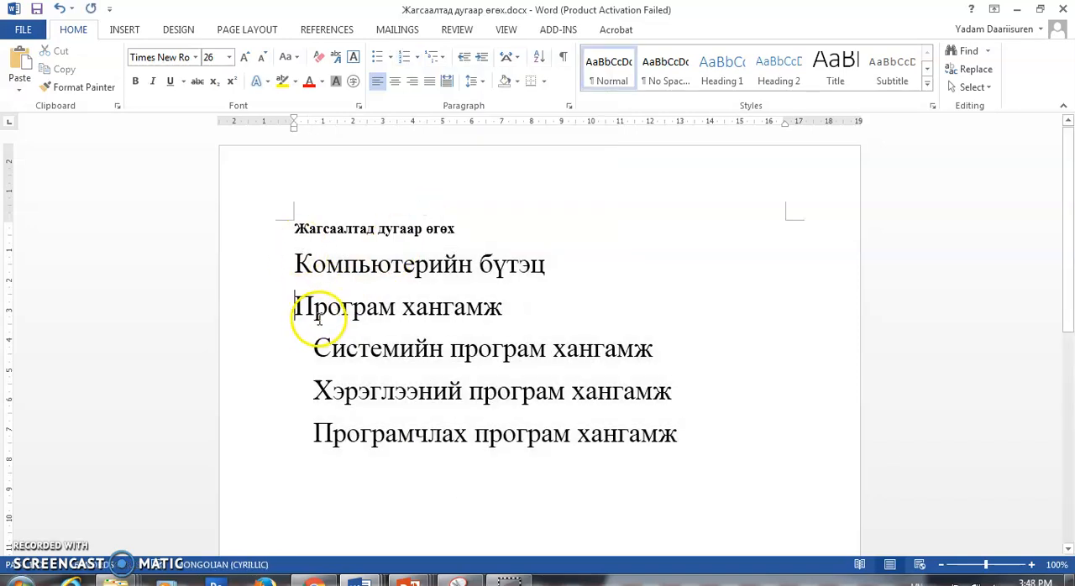
key(Return)
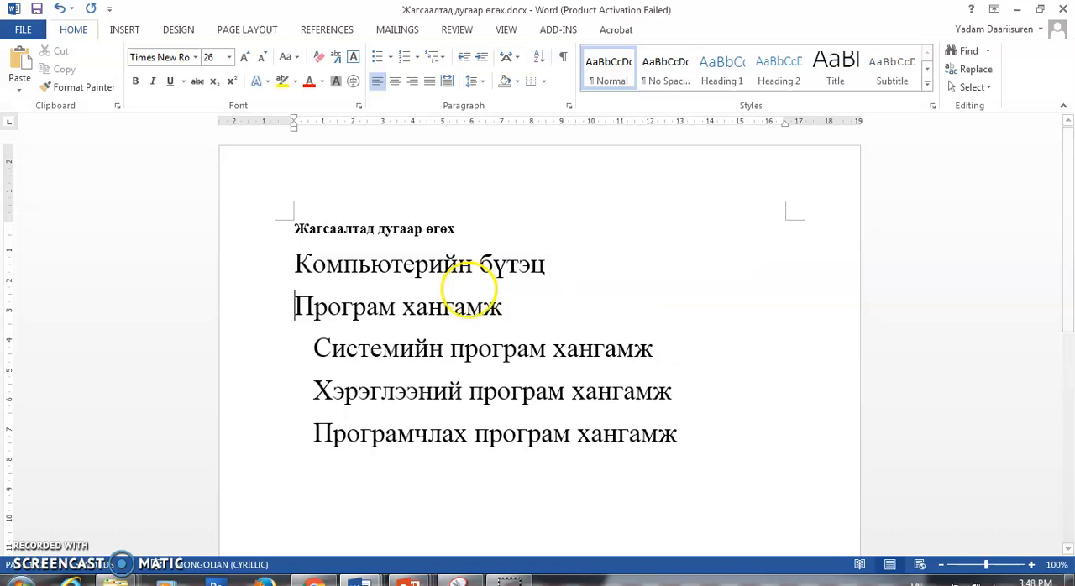
click(316, 348)
key(BackSpace)
click(312, 389)
key(BackSpace)
click(316, 433)
key(BackSpace)
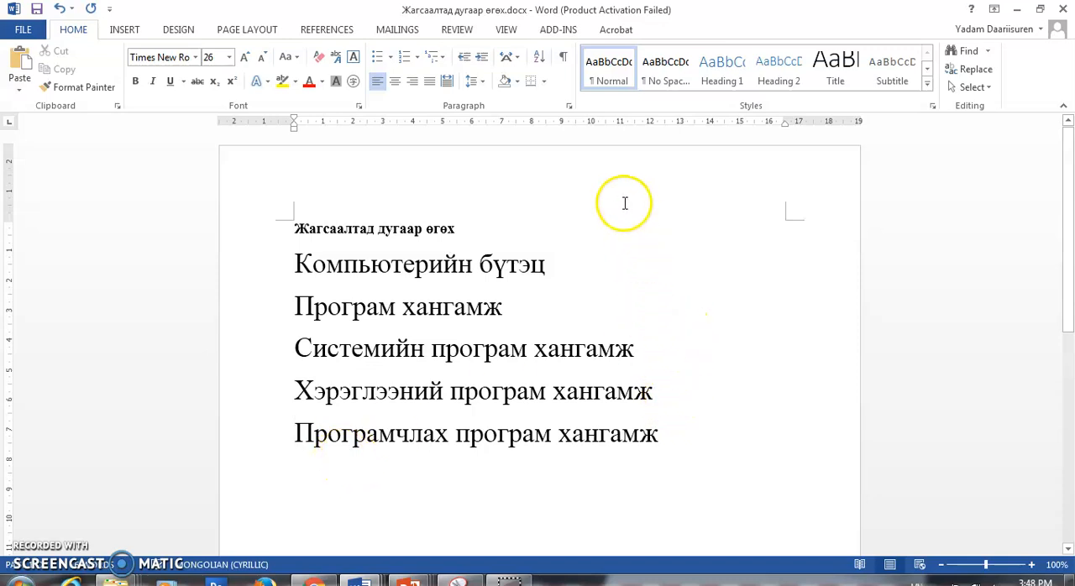
- Apply the 1. / 1.1. / 1.1.1. multilevel list format to the line Компьютерийн бүтэц
drag(295, 264, 561, 270)
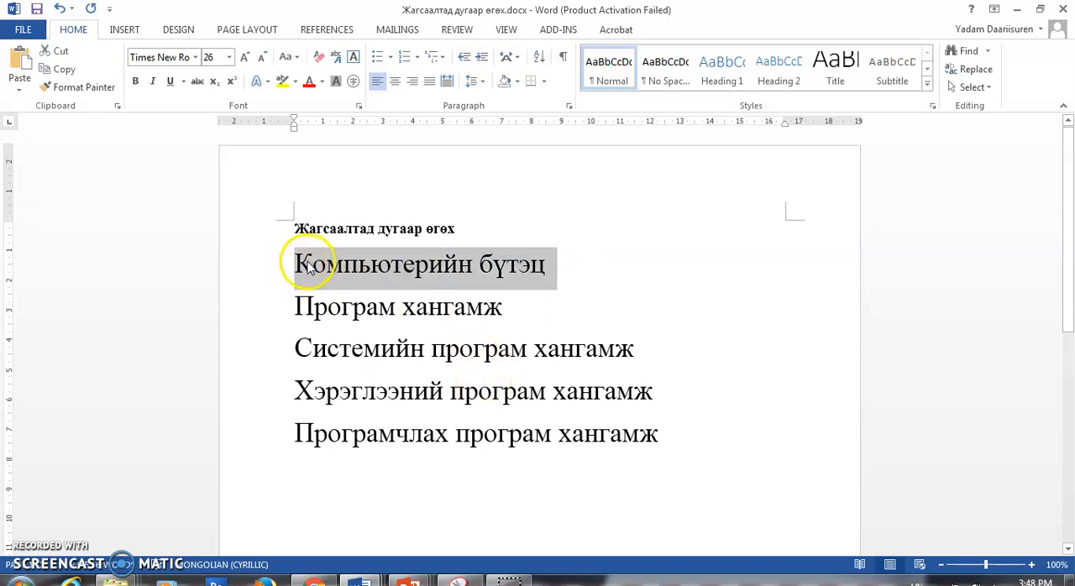
click(442, 59)
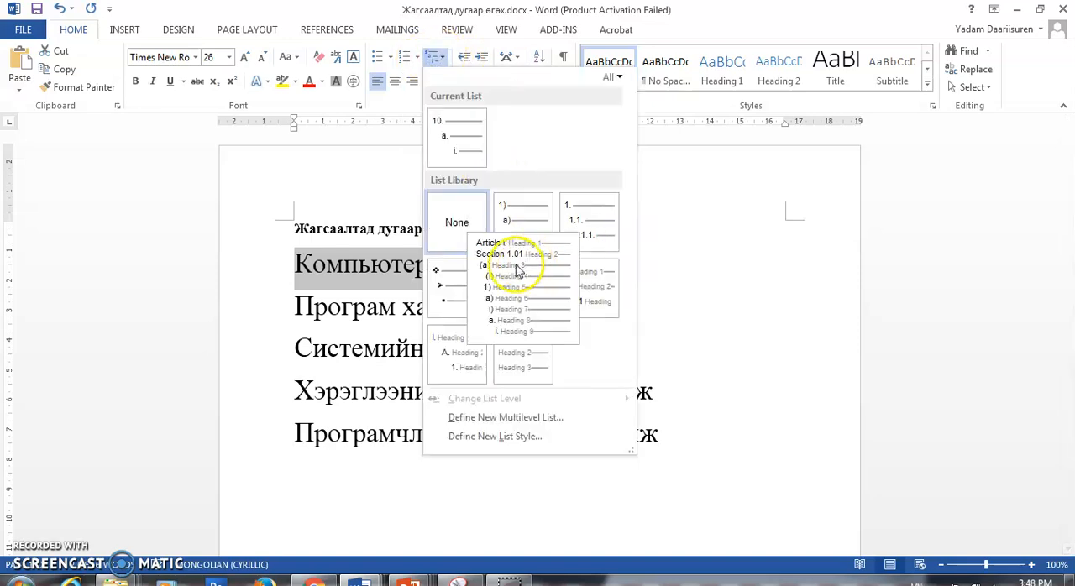
click(590, 223)
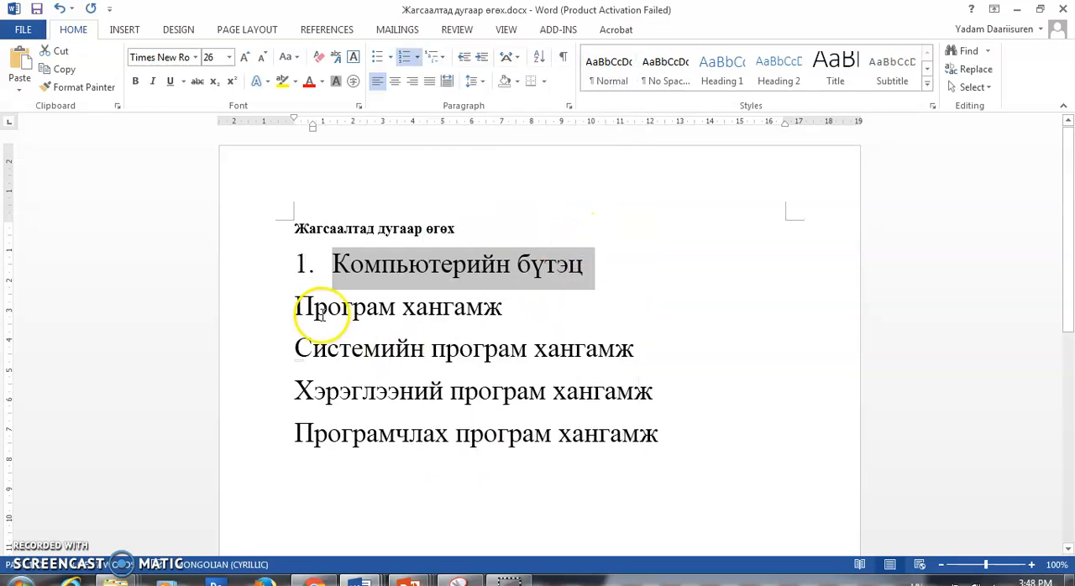
- Apply the 1. / 1.1. / 1.1.1. multilevel format to the line Програм хангамж and change it to the second level, 1.1
drag(285, 307, 533, 316)
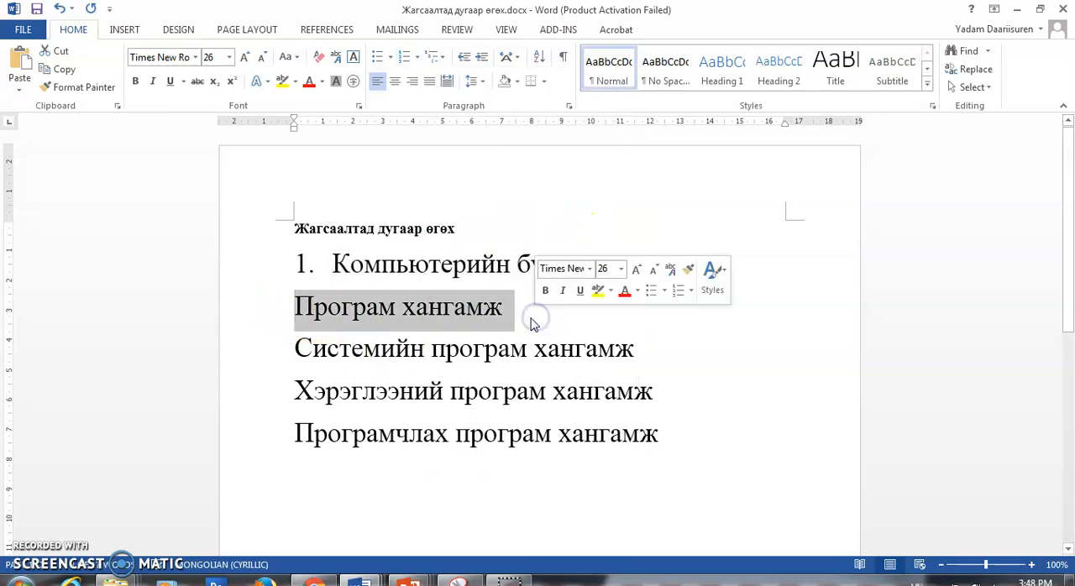
click(439, 57)
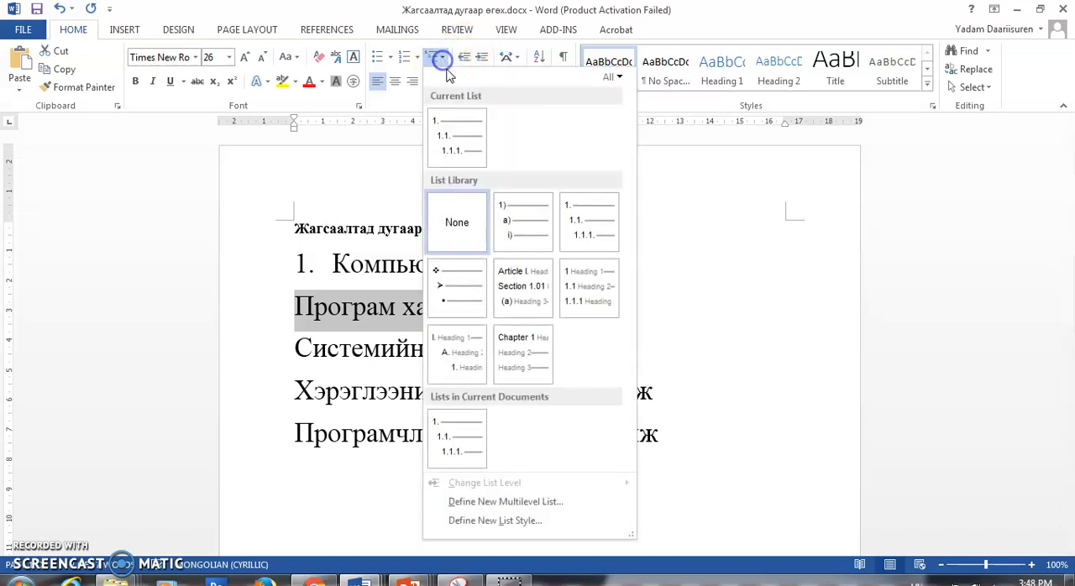
click(589, 231)
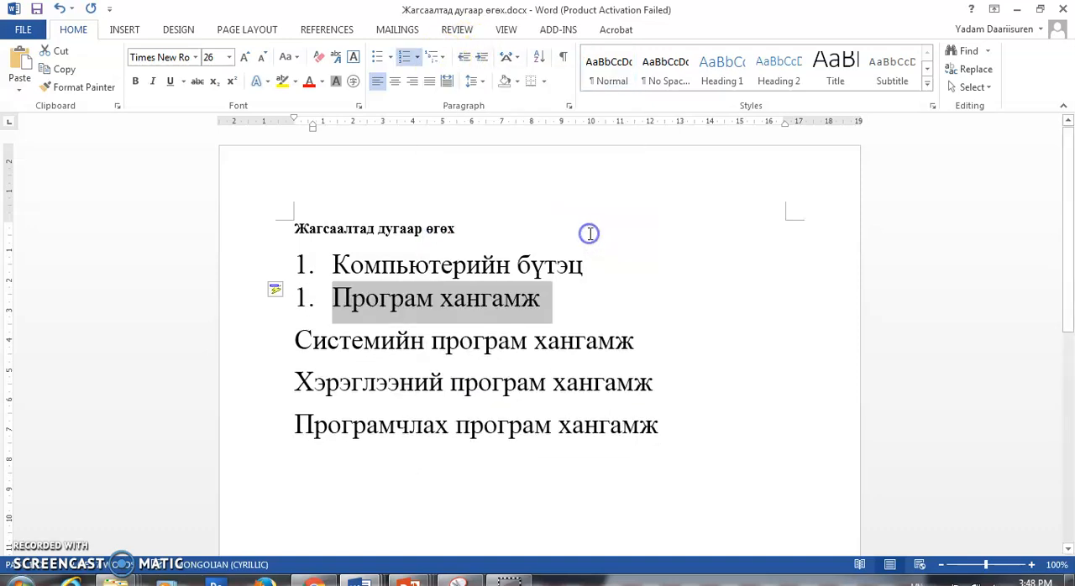
click(433, 56)
mouse_move(504, 483)
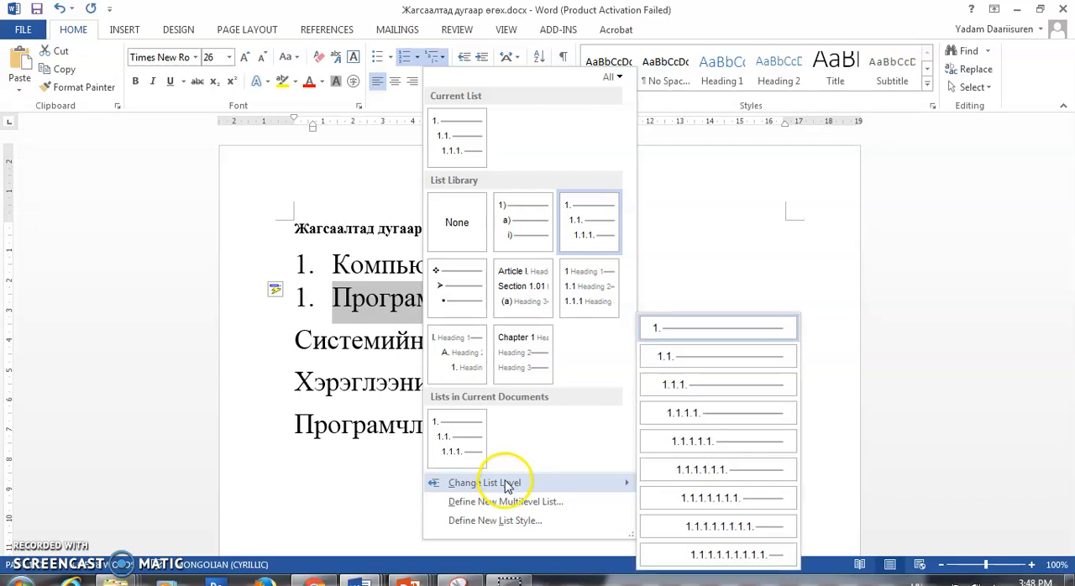
click(670, 359)
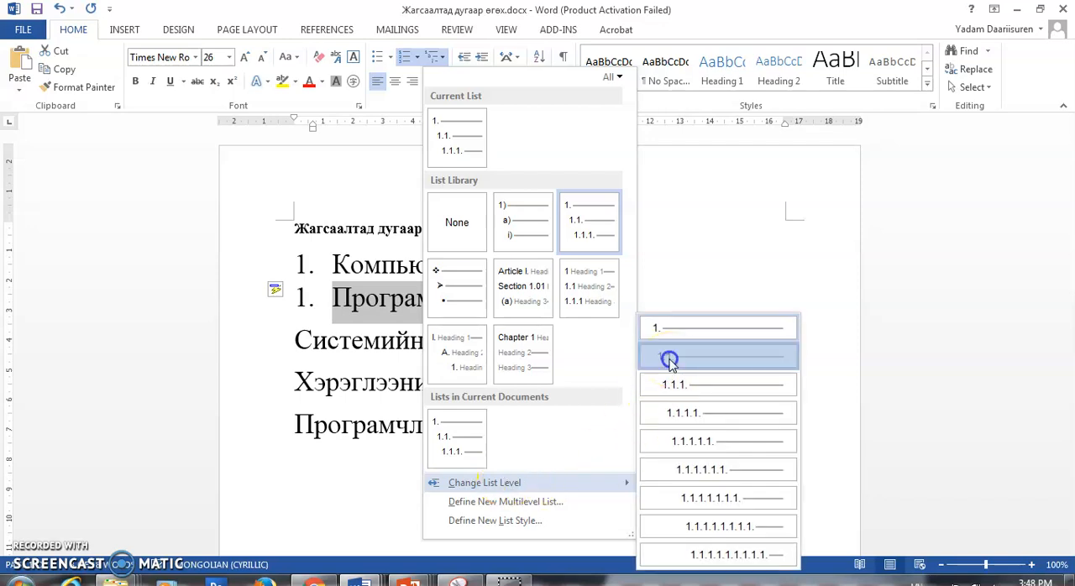
click(294, 338)
click(481, 56)
click(481, 56)
key(BackSpace)
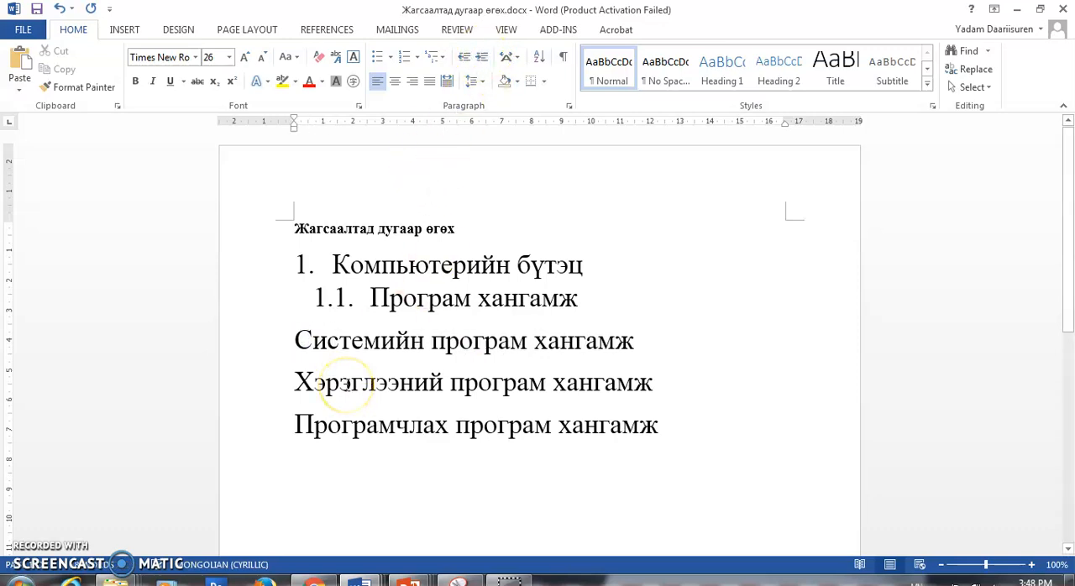
- Apply the 1. / 1.1. / 1.1.1. multilevel format to the last three lines and change them to the third level, 1.1.1
drag(294, 339, 653, 430)
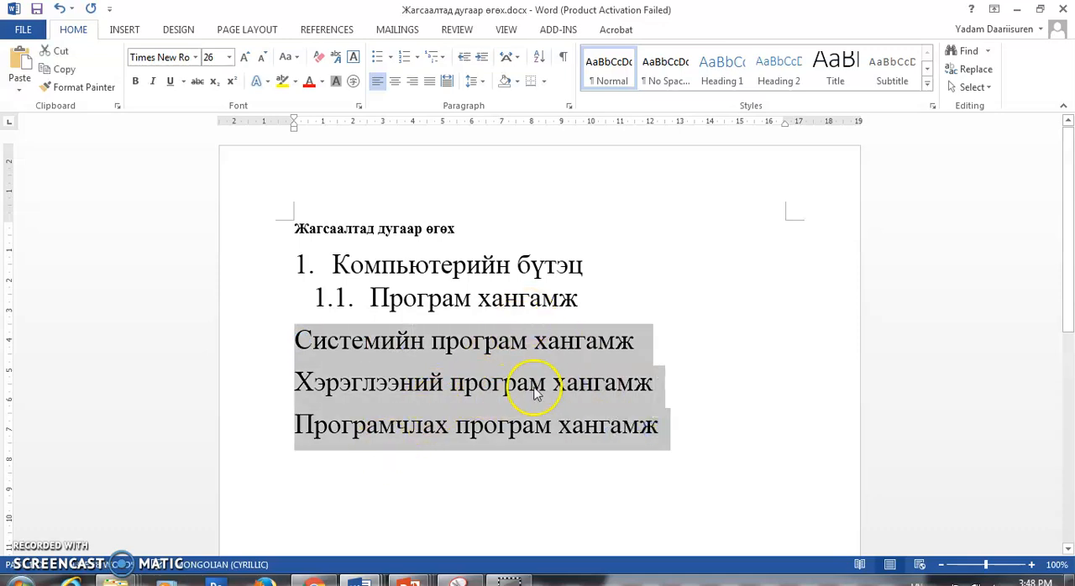
click(443, 64)
click(618, 231)
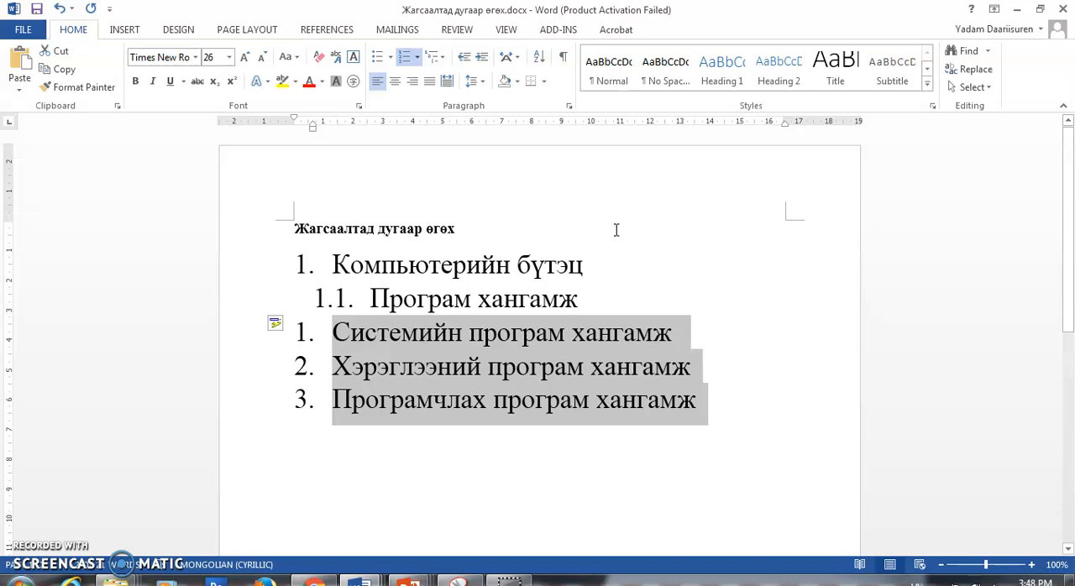
click(445, 61)
mouse_move(564, 485)
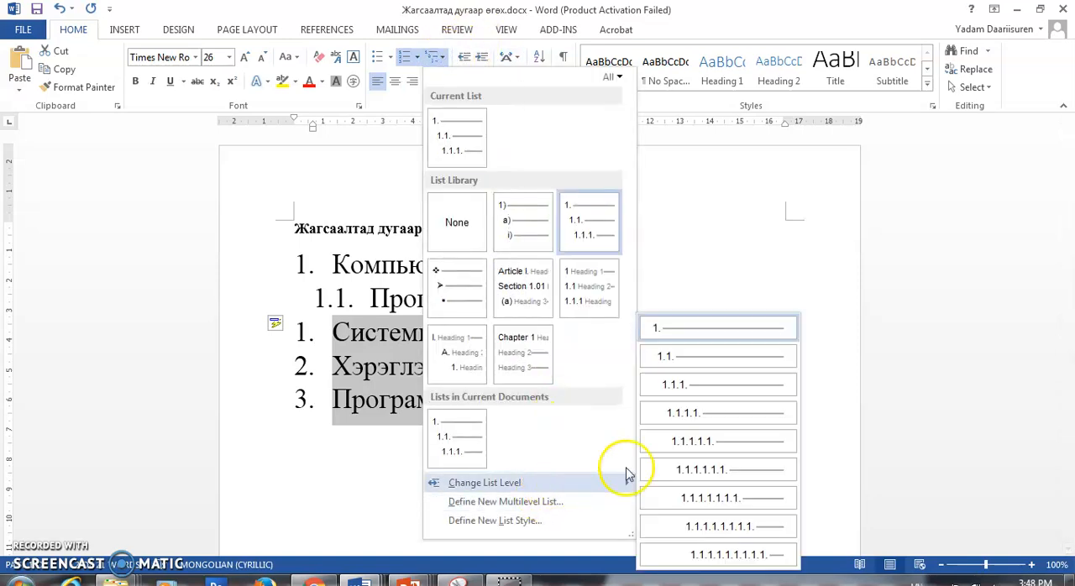
click(677, 385)
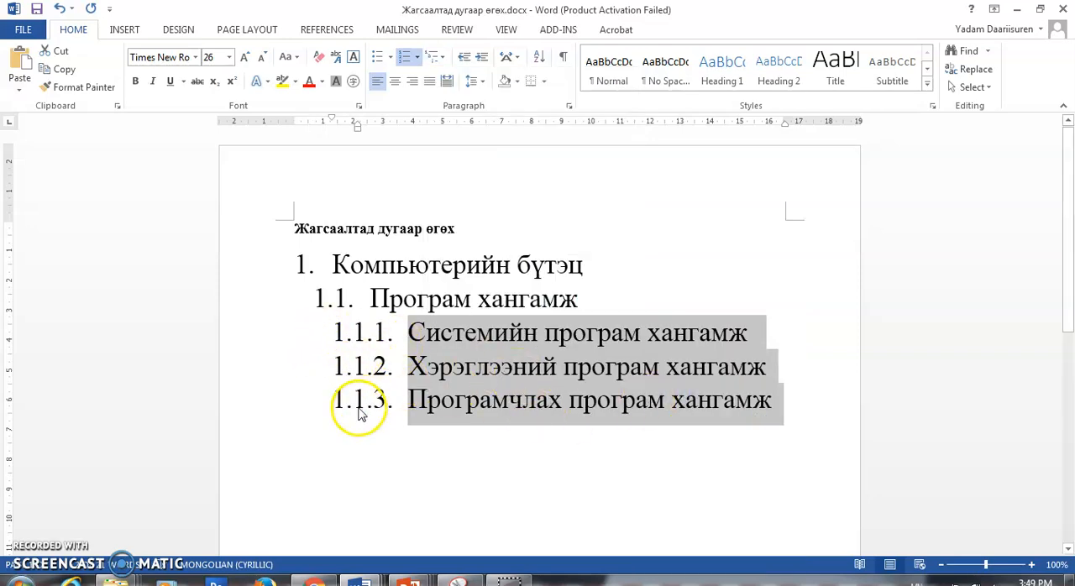
- Demote the item Хэрэглээний програм хангамж by one list level and promote it back again
click(410, 375)
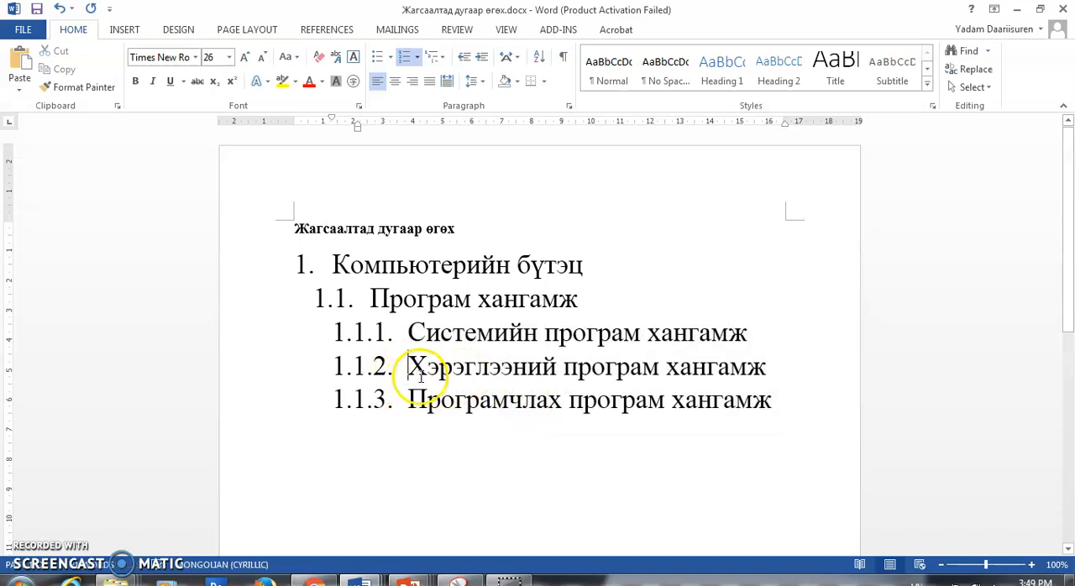
drag(436, 370, 795, 374)
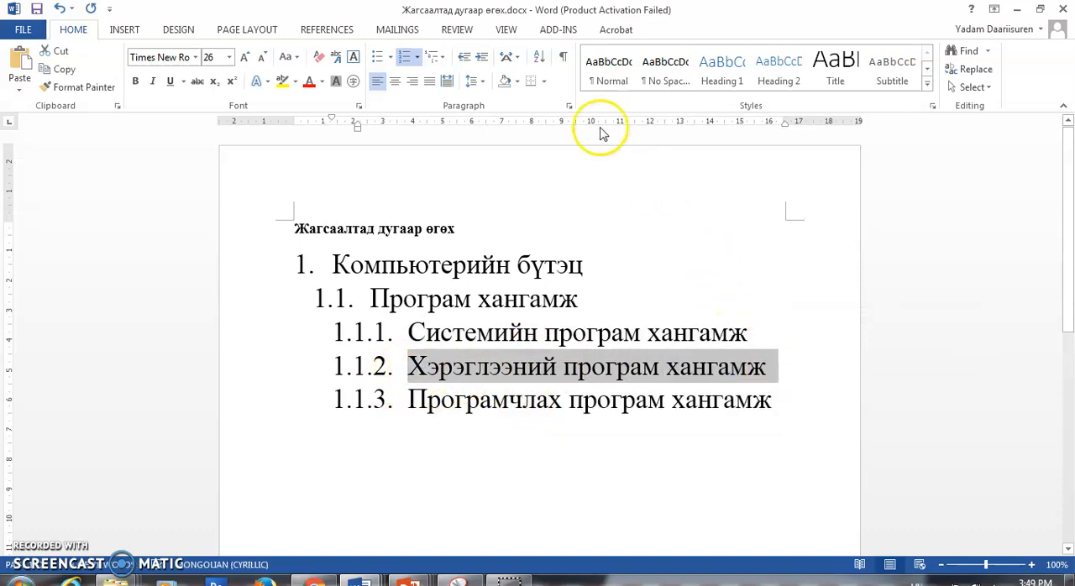
click(482, 59)
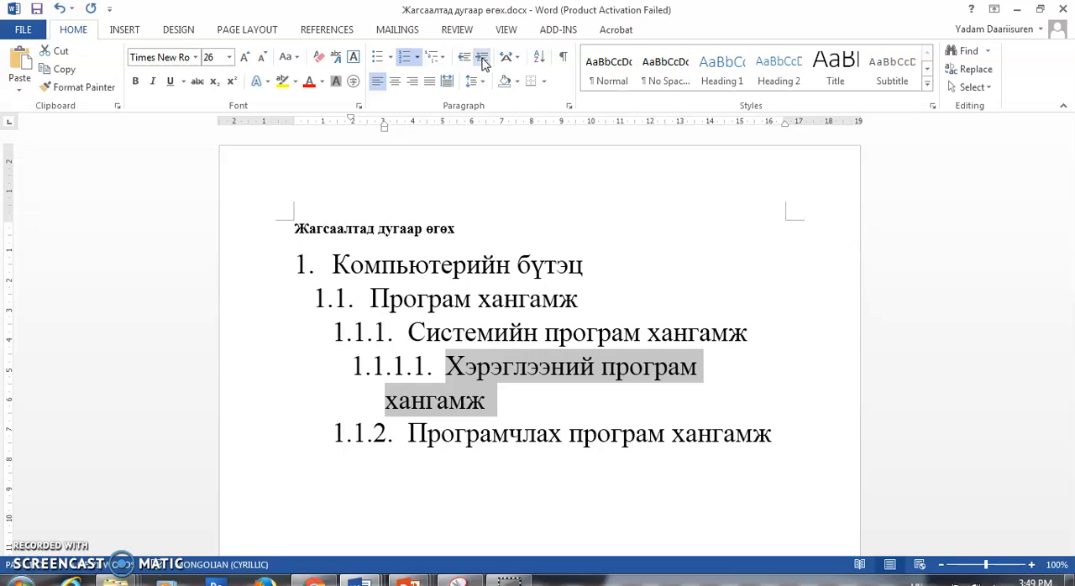
click(464, 59)
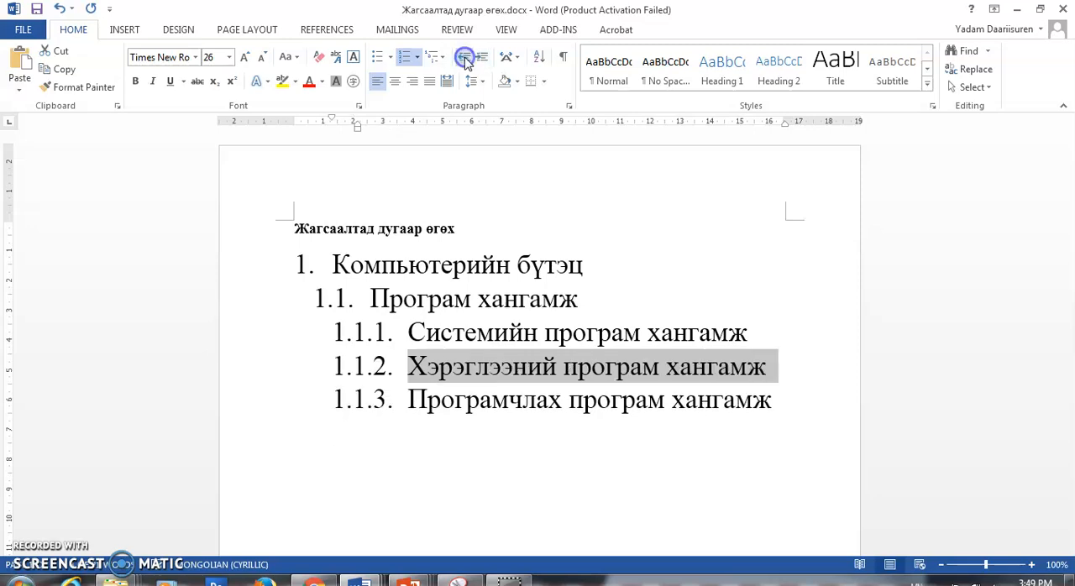
- Demote the last item, Програмчлах програм хангамж, by three list levels
drag(403, 413, 775, 398)
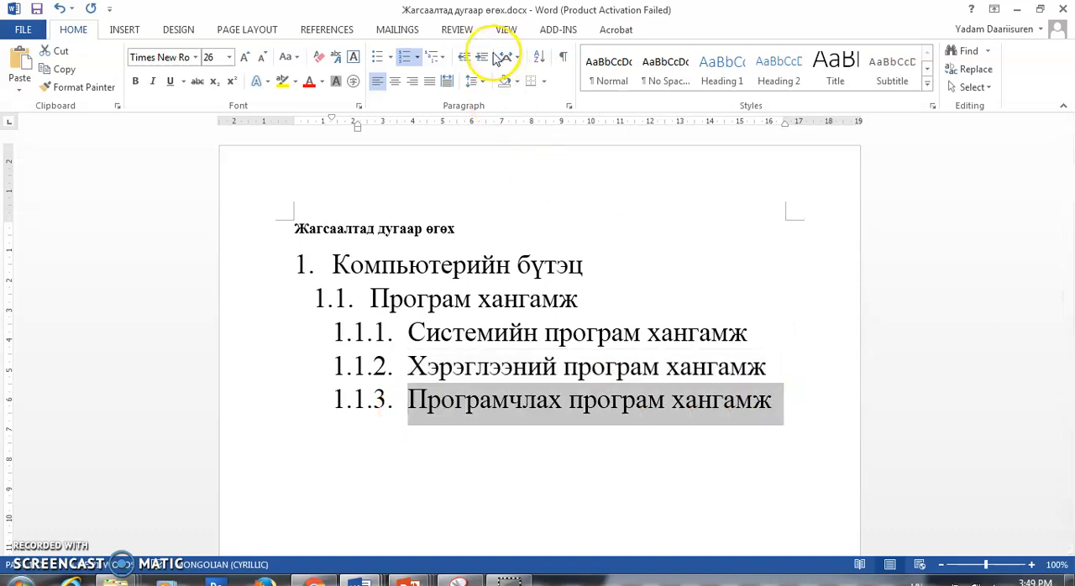
click(485, 58)
click(485, 58)
click(485, 58)
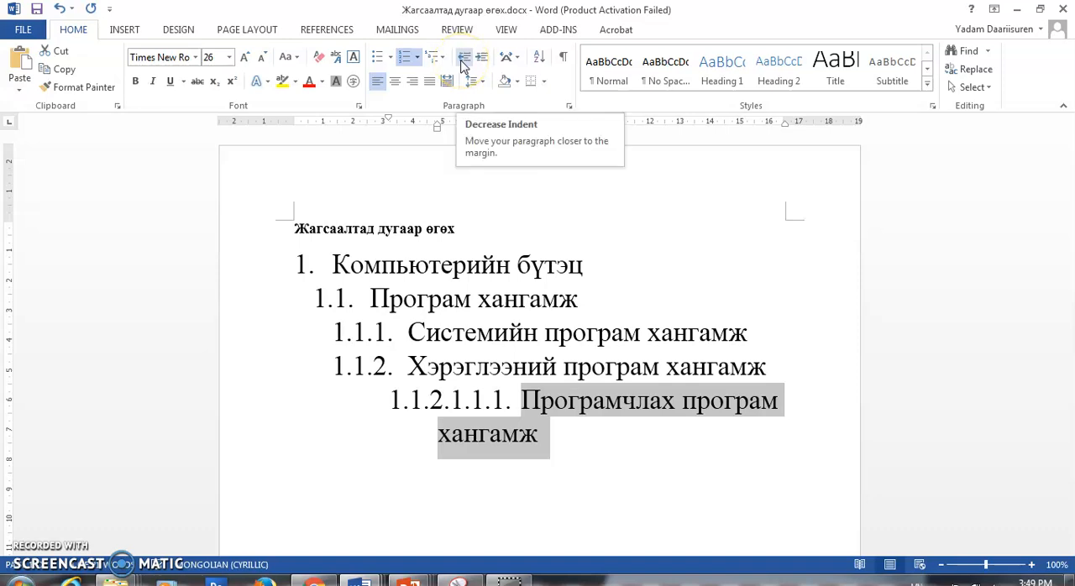
- Promote the last item, Програмчлах програм хангамж, by three list levels to the third level
click(462, 59)
click(463, 59)
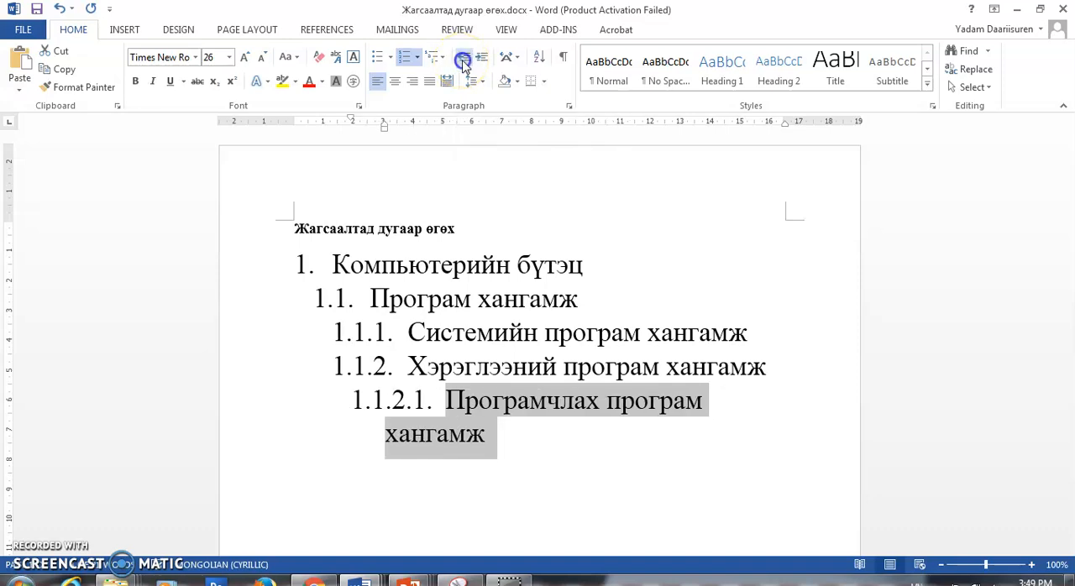
click(463, 59)
- Add a line Техник хангамж below the last item and apply the 1. / 1.1. / 1.1.1. multilevel format to it
click(796, 404)
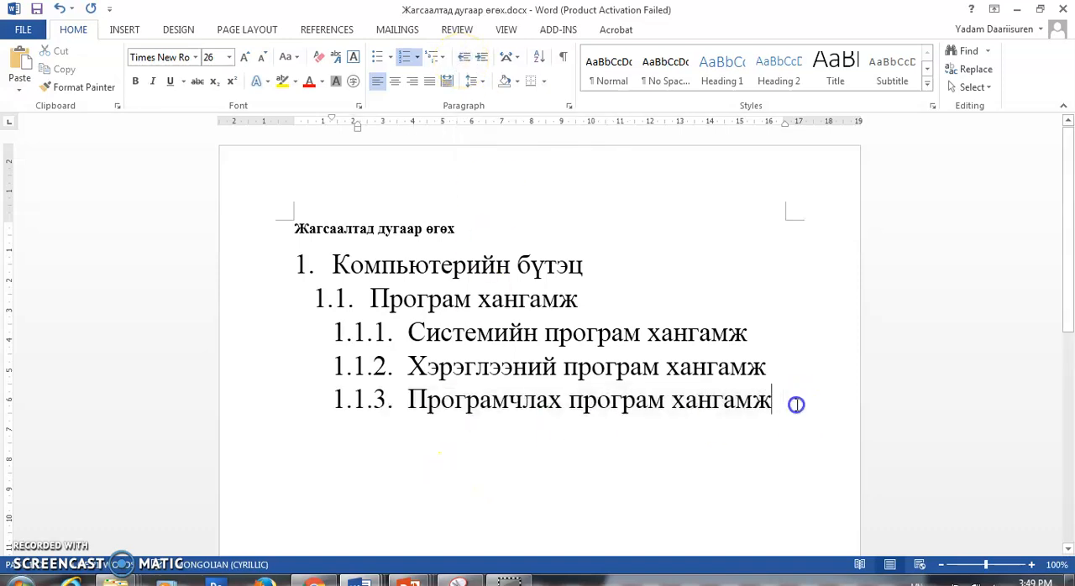
key(Return)
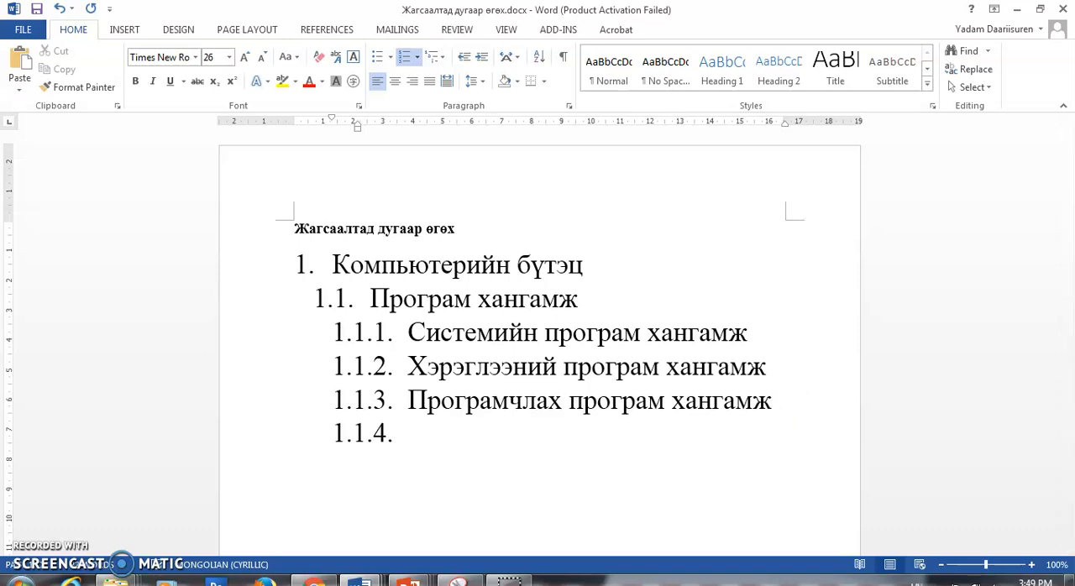
key(BackSpace)
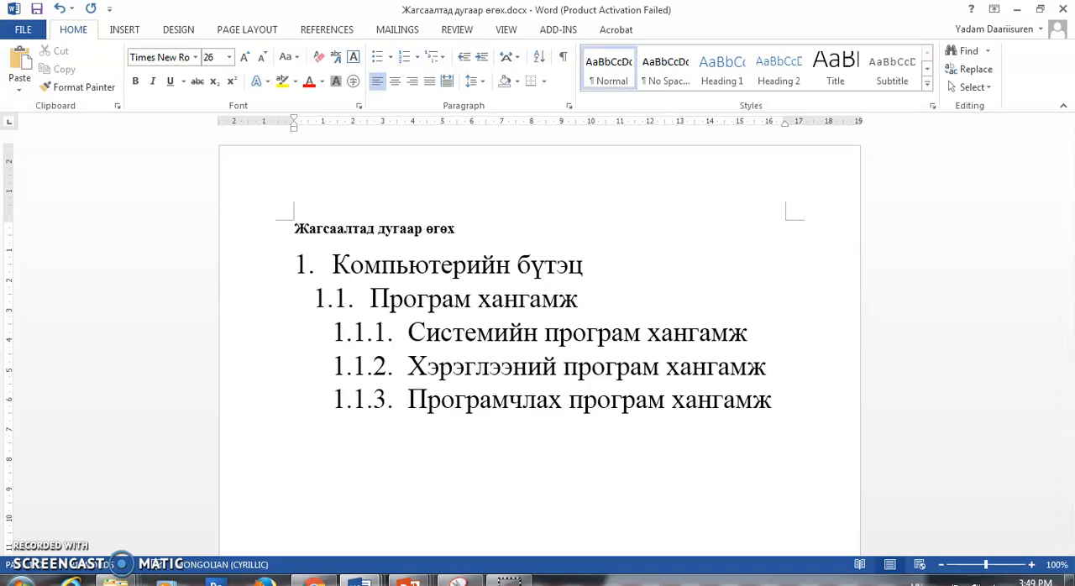
click(441, 61)
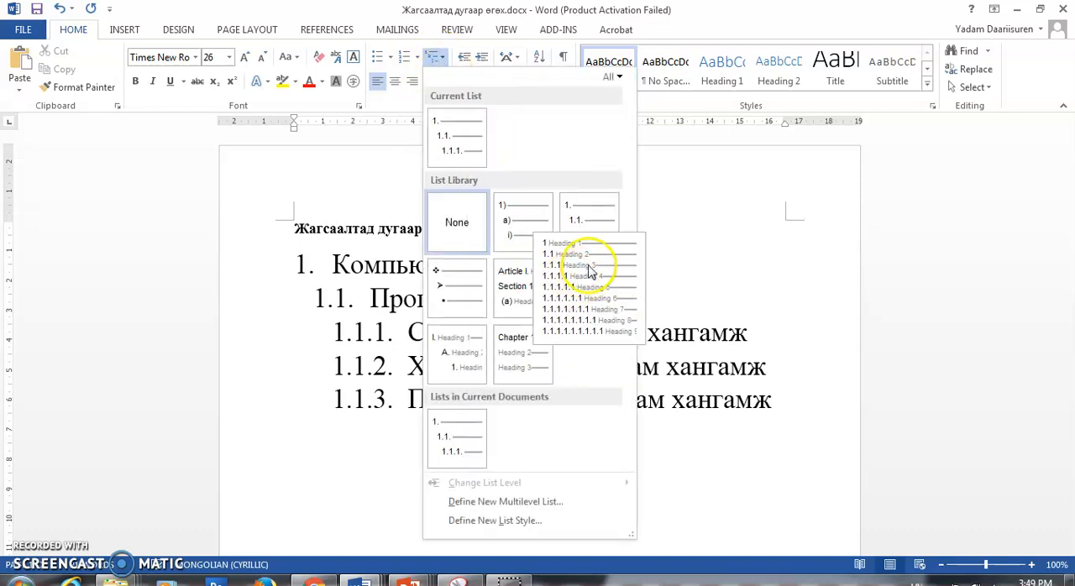
click(578, 220)
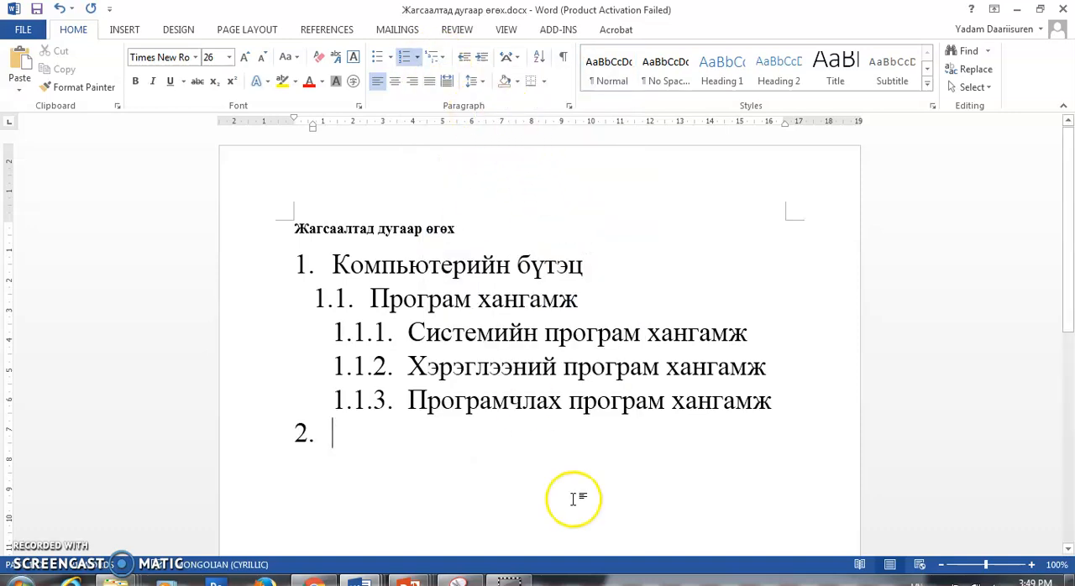
text(Техник хангамж)
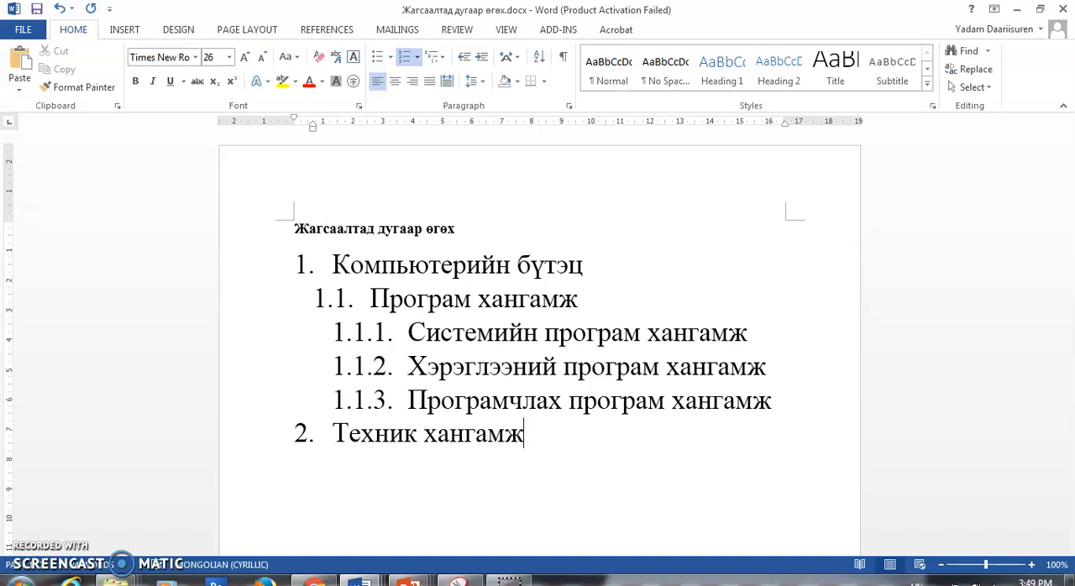
- Change the list level of the item Техник хангамж to the second level, 1.2
click(434, 57)
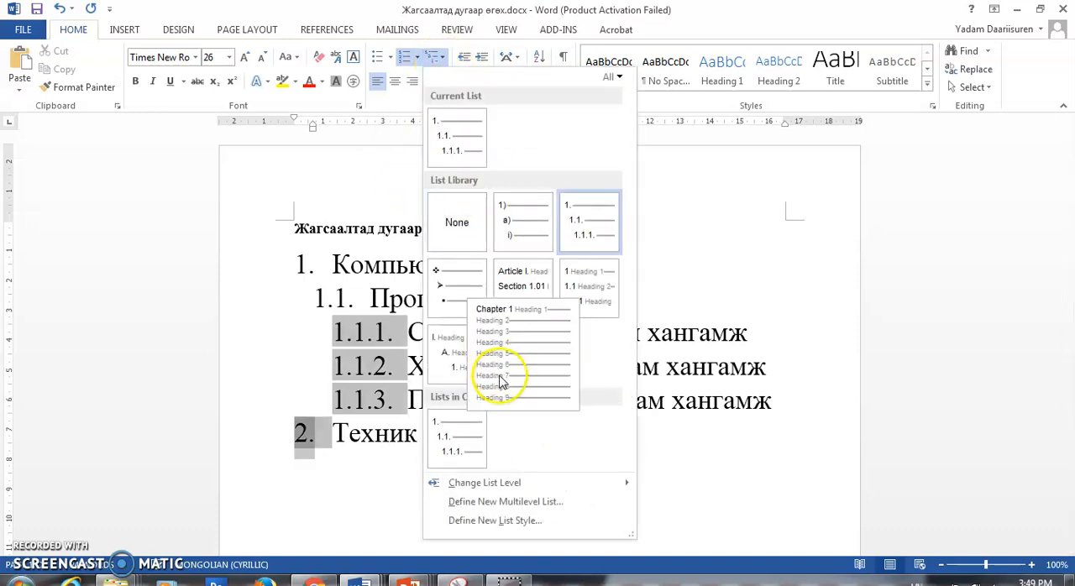
mouse_move(504, 486)
click(687, 361)
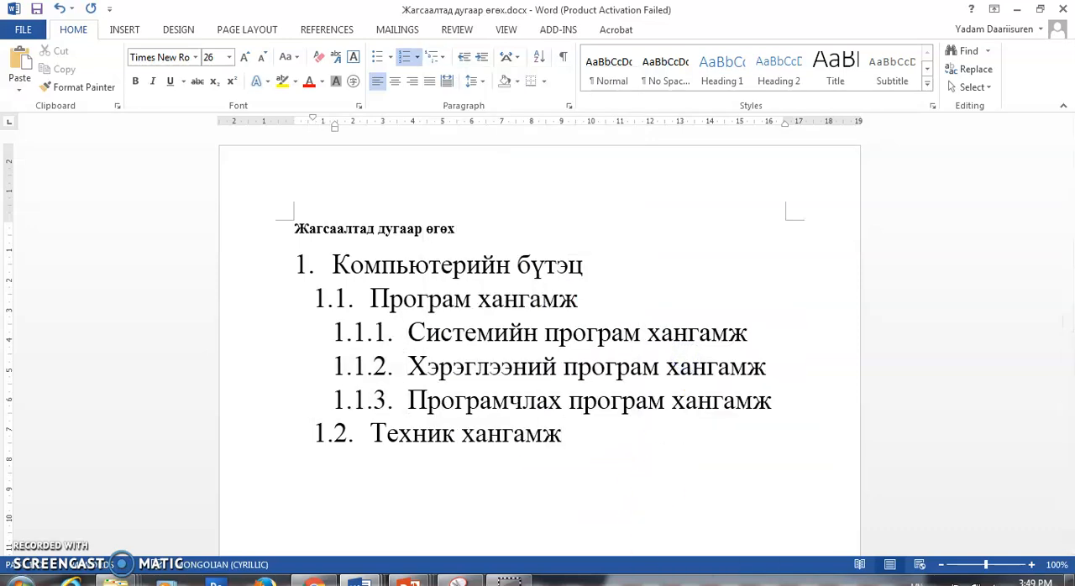
- Add the items Оролт and гаралт below Техник хангамж and demote both to the third level
key(Return)
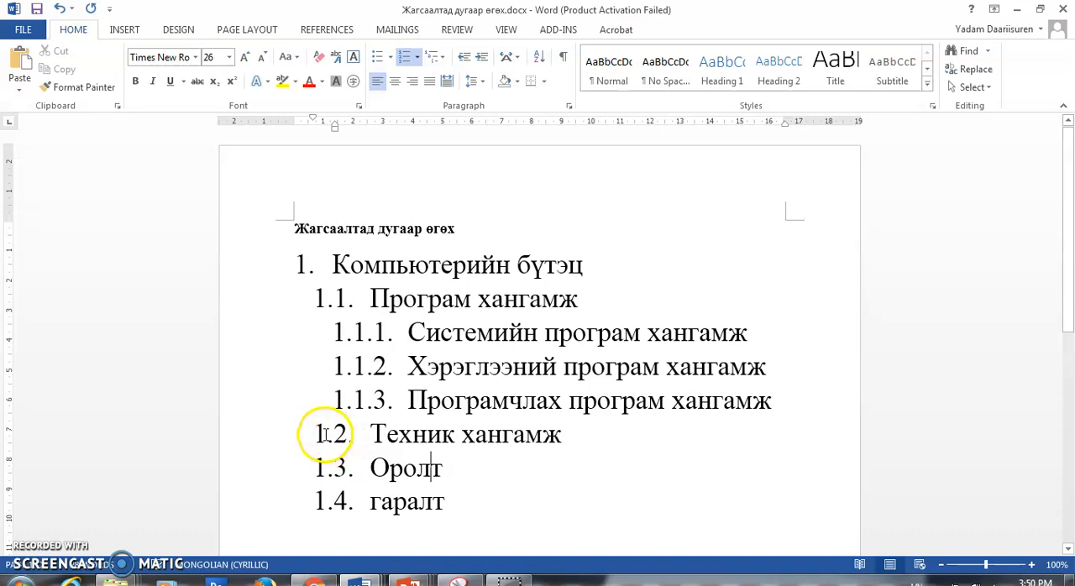
click(484, 57)
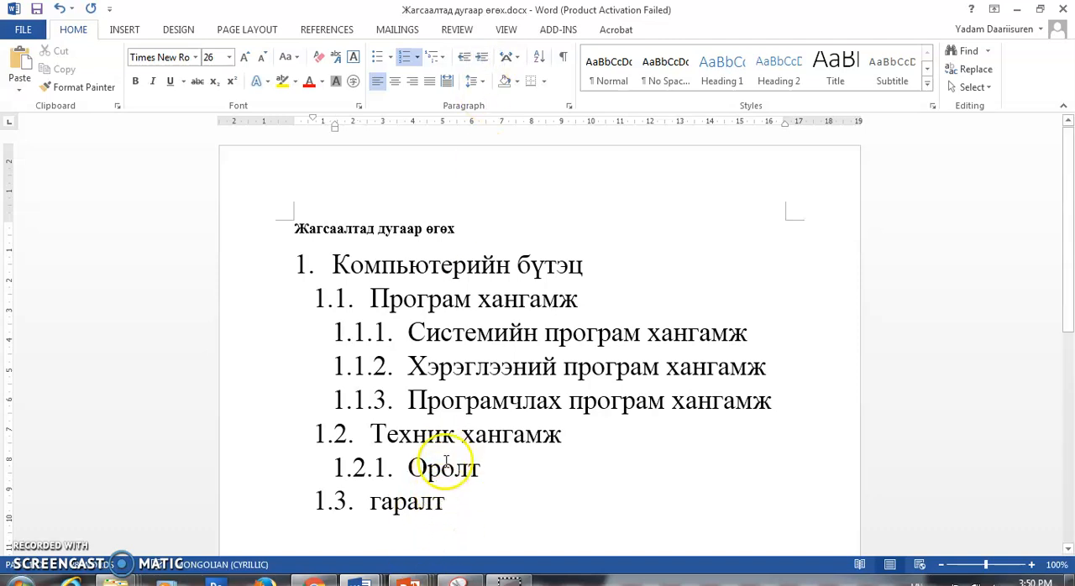
click(479, 63)
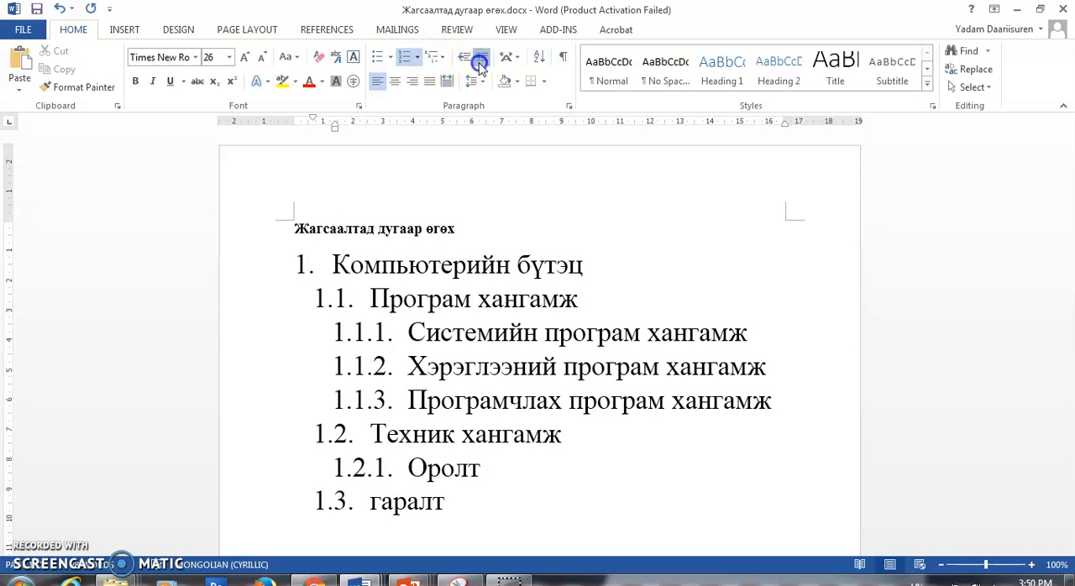
- Insert the items Гар and Хулгана between Оролт and гаралт
click(496, 469)
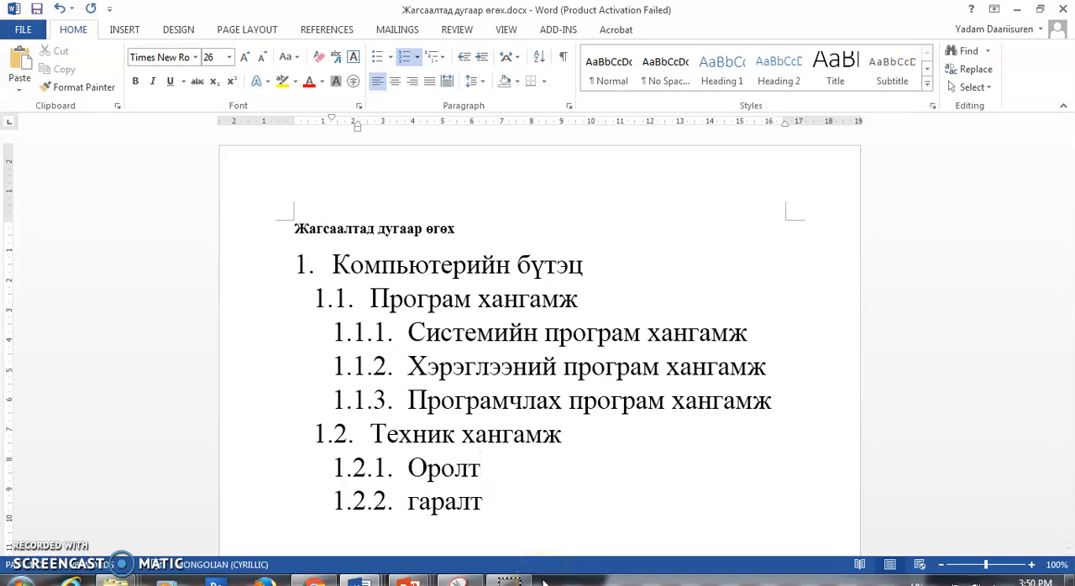
key(Return)
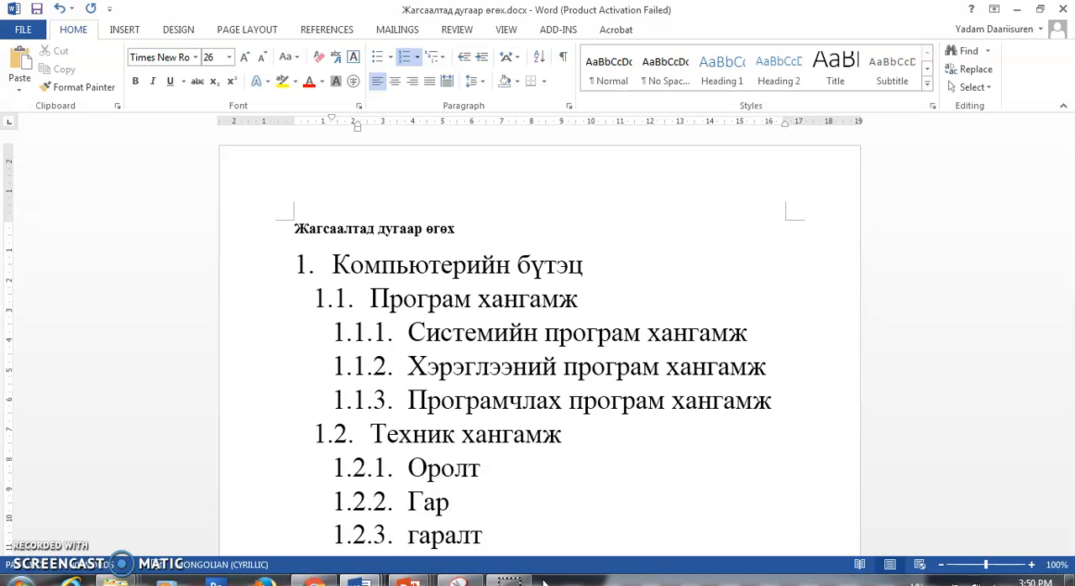
text(Гар)
key(Return)
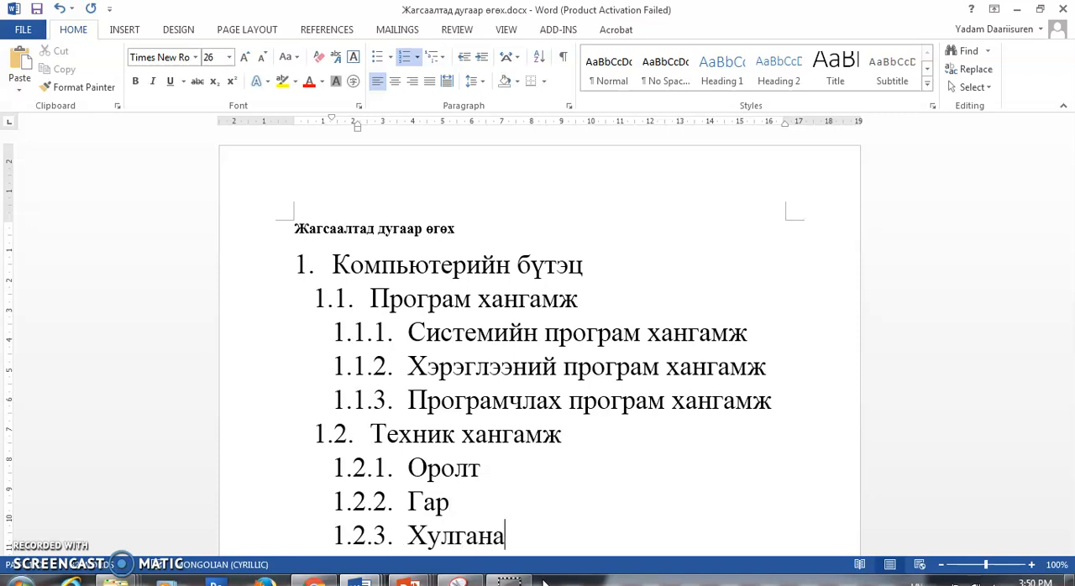
- Demote the items Гар and Хулгана to the fourth level under Оролт
scroll(439, 533, down, 3)
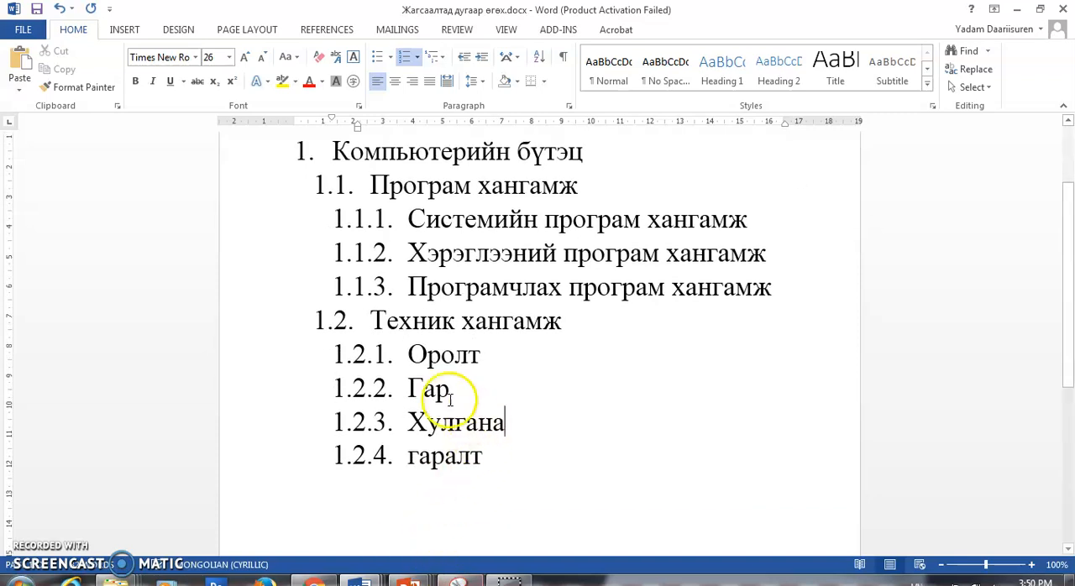
click(481, 56)
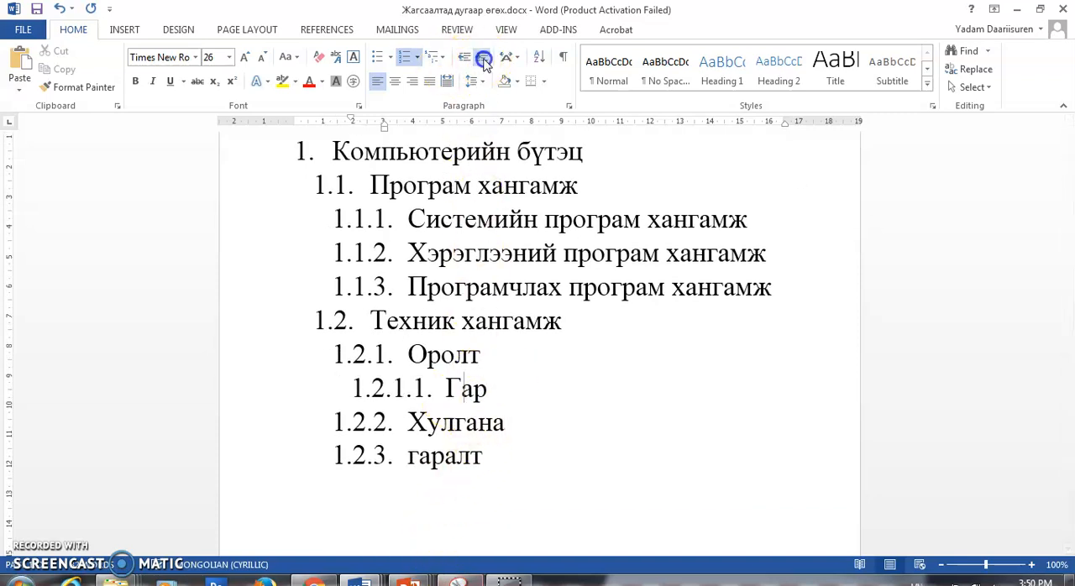
click(506, 423)
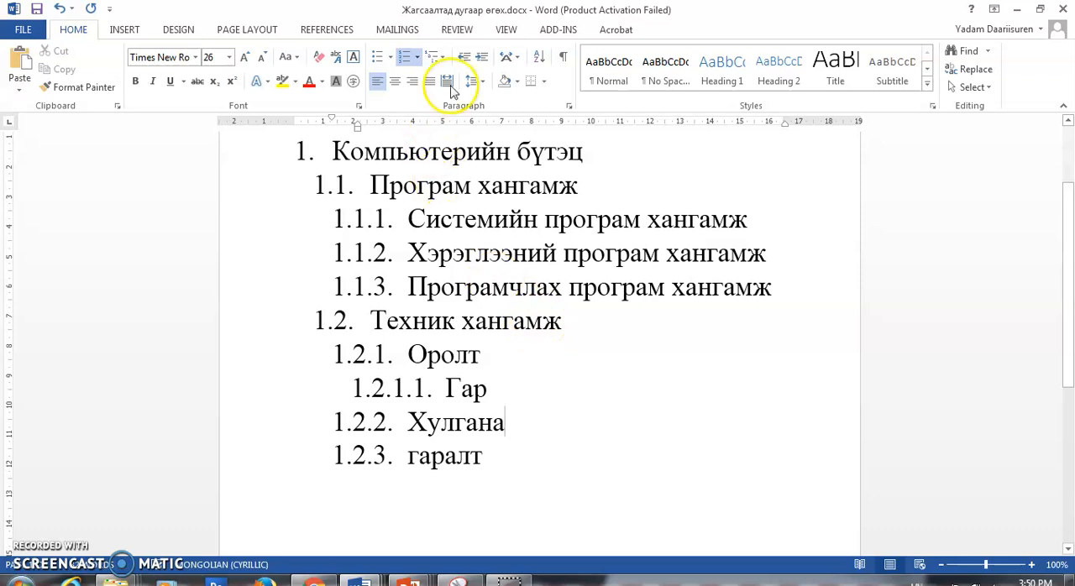
click(481, 56)
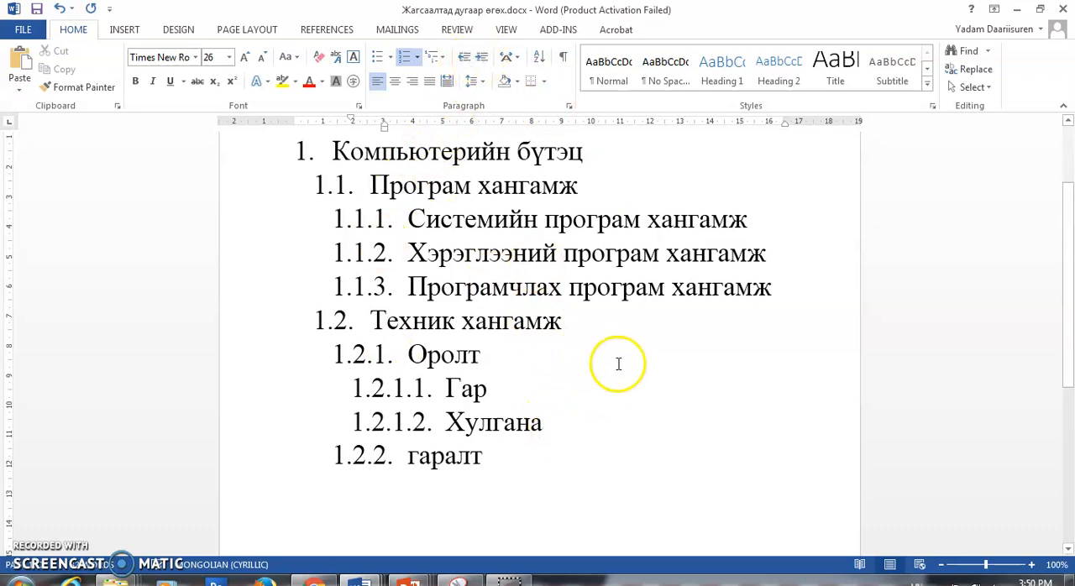
- Capitalize the item Гаралт and add the fourth-level items Дэлгэц and Принтер beneath it
click(492, 460)
key(Return)
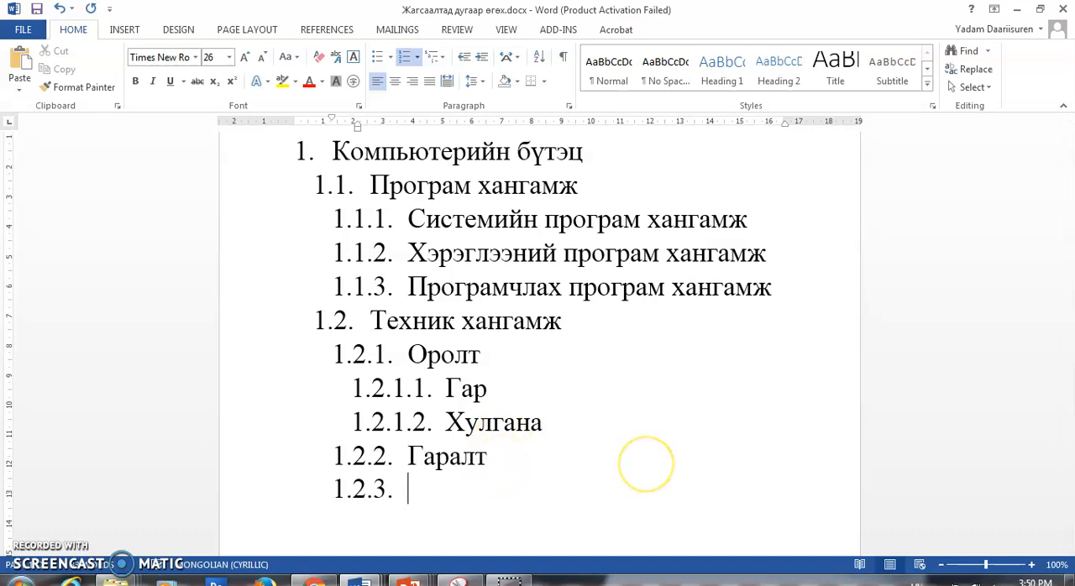
click(482, 60)
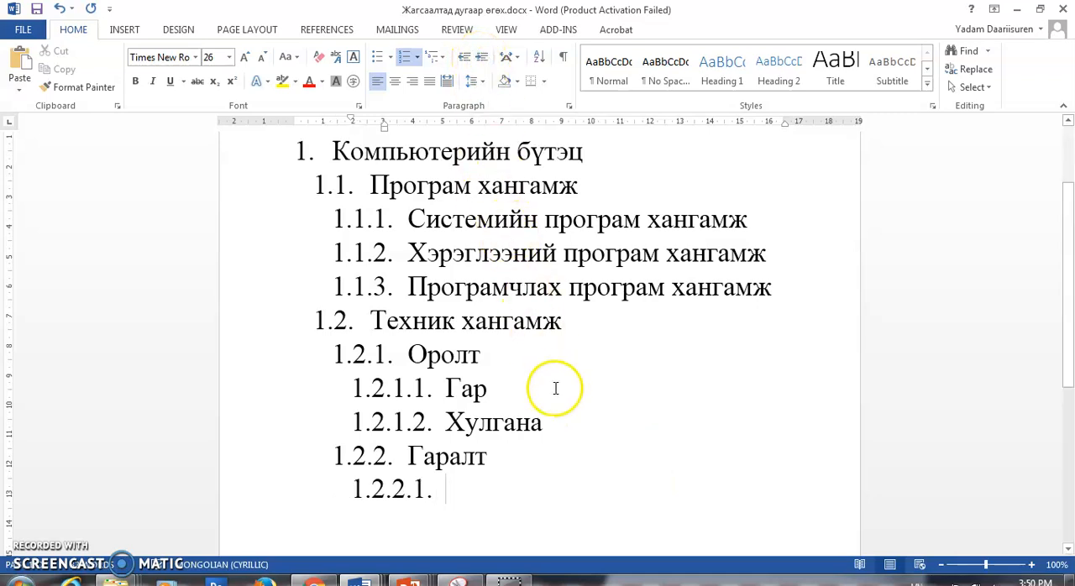
text(Дэлгэ)
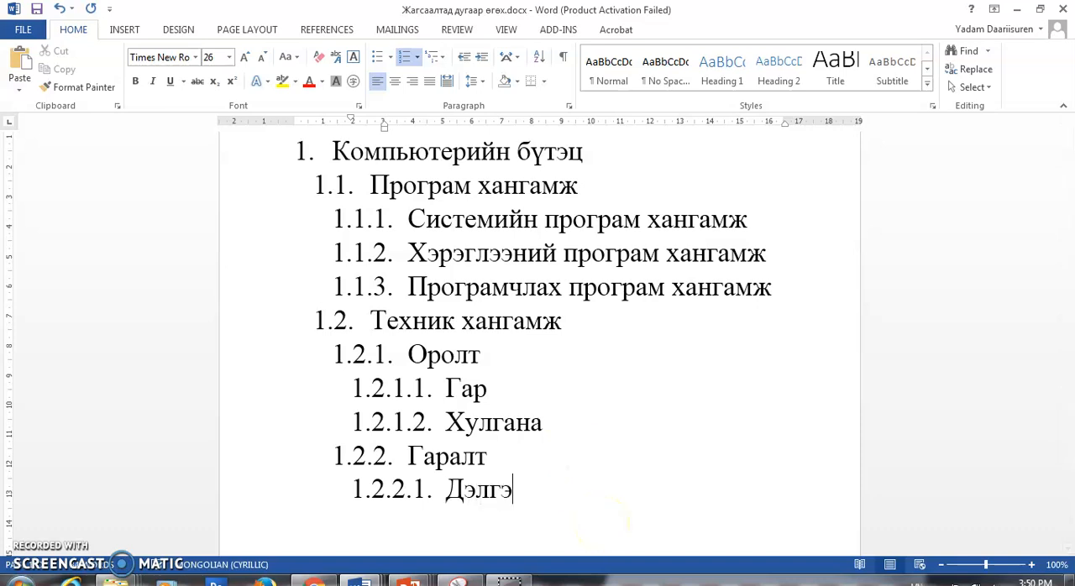
text(ц)
key(Return)
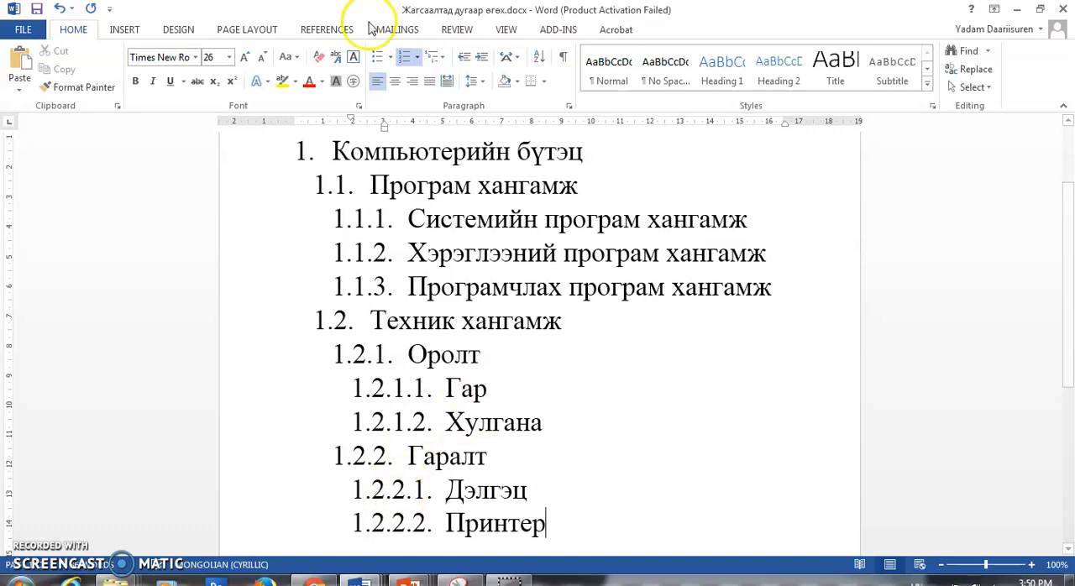
- Switch to the PowerPoint presentation and review slides 2, 3 and 4 on bullets, numbering and multilevel lists
scroll(448, 245, up, 3)
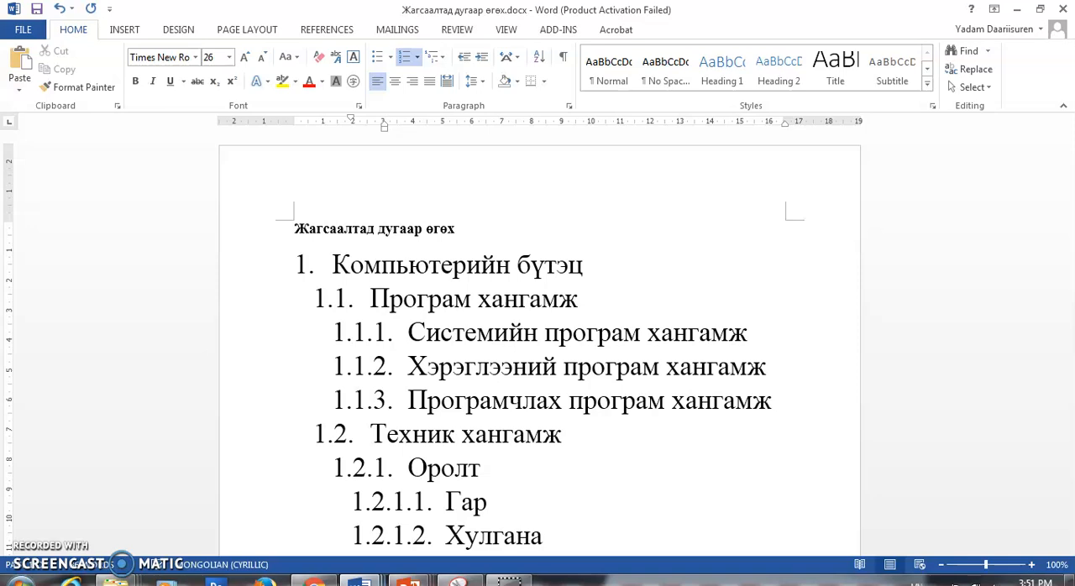
click(410, 581)
click(461, 537)
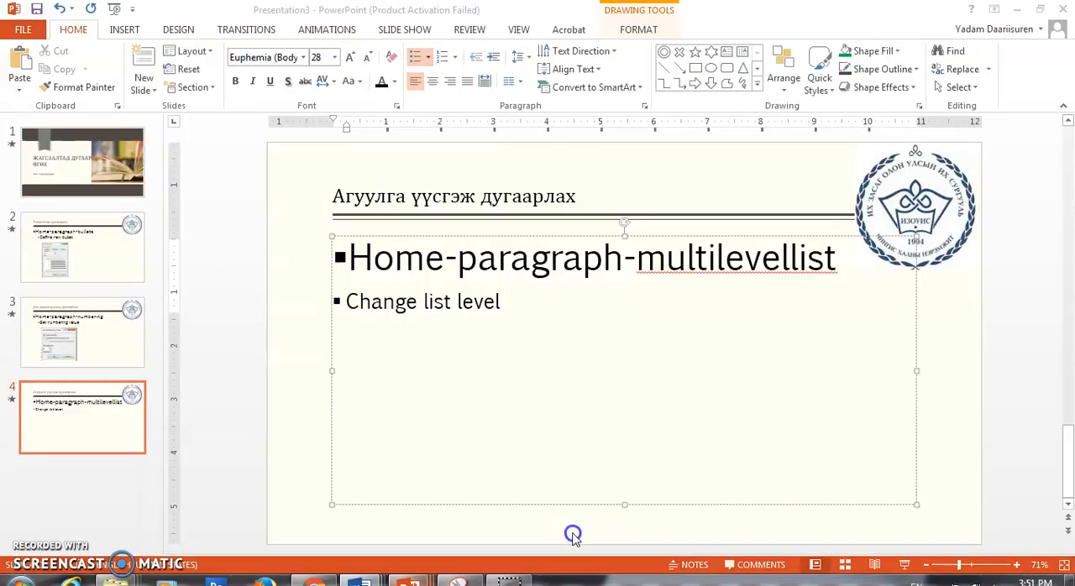
click(76, 239)
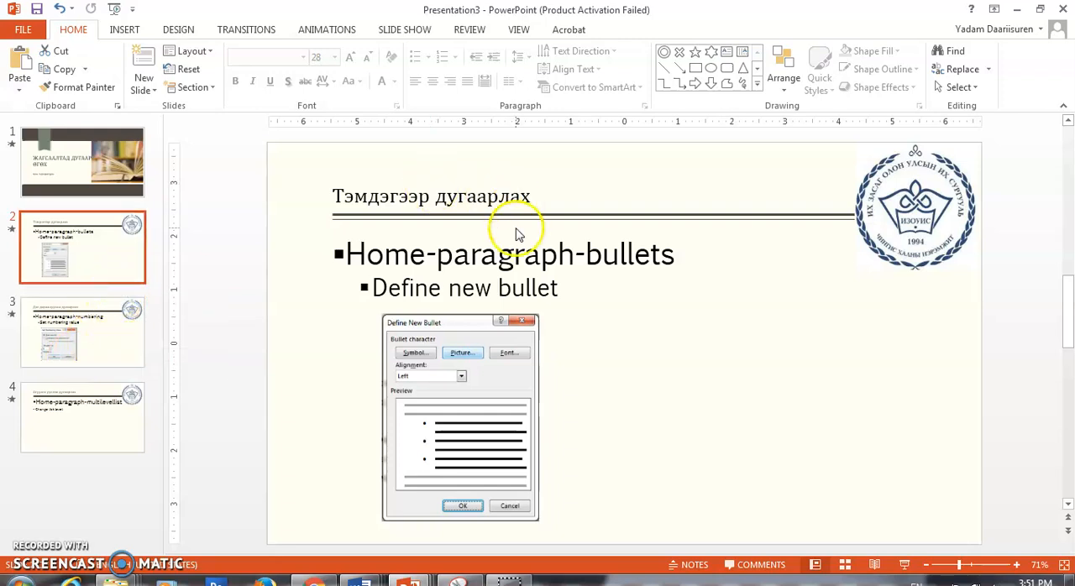
click(118, 345)
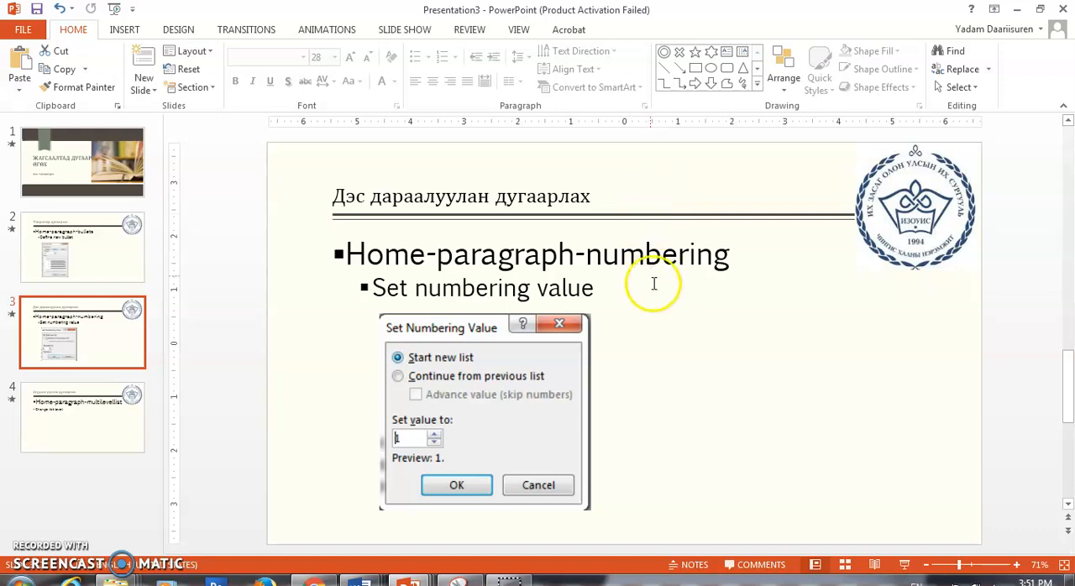
click(72, 412)
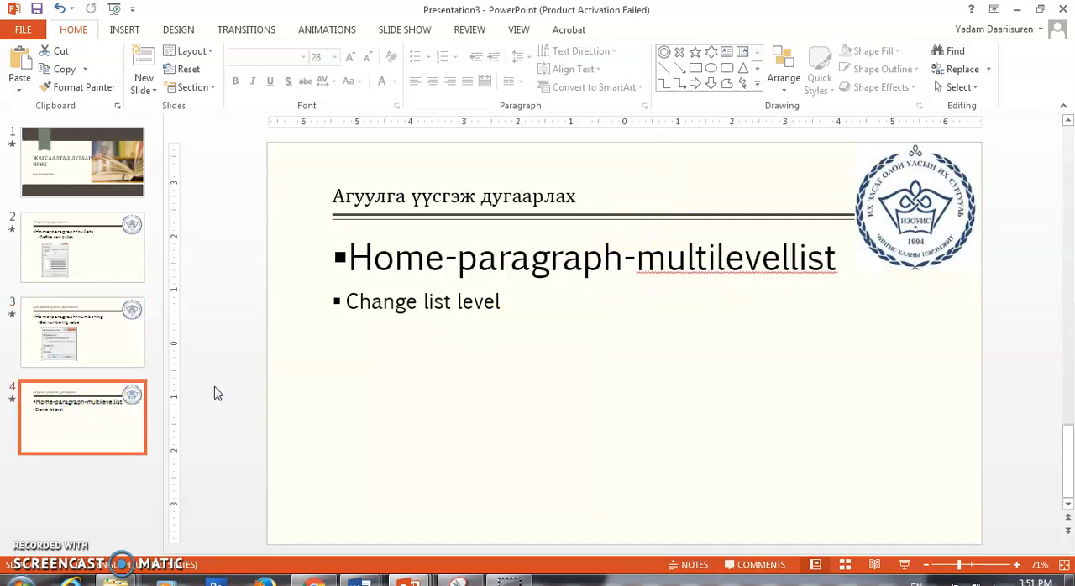